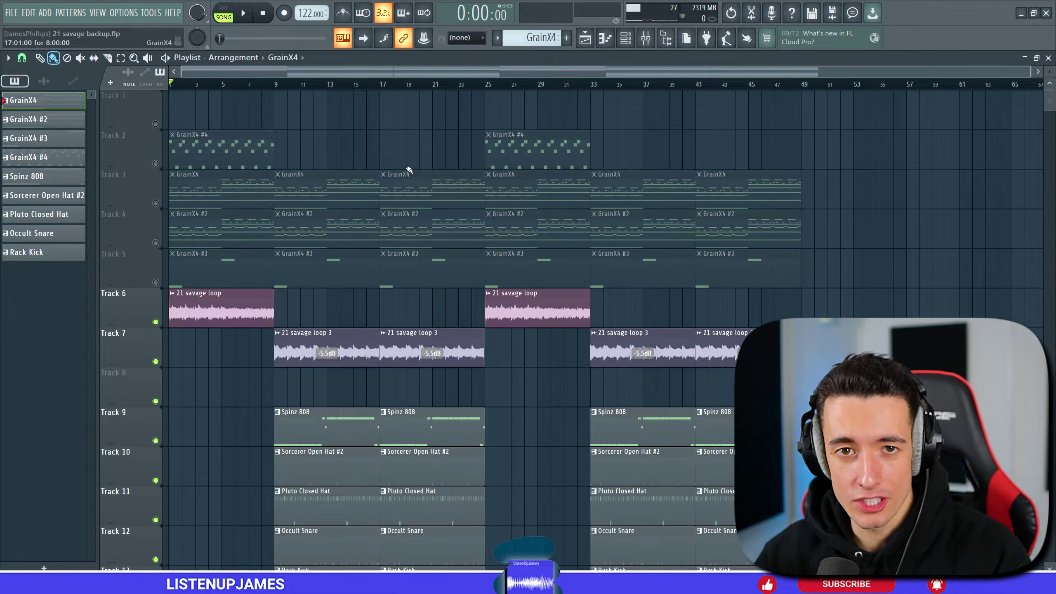
Inspect the GrainX4 pattern's notes in the piano roll and the preset of its GrainX4 instrument.
left_click(606, 39)
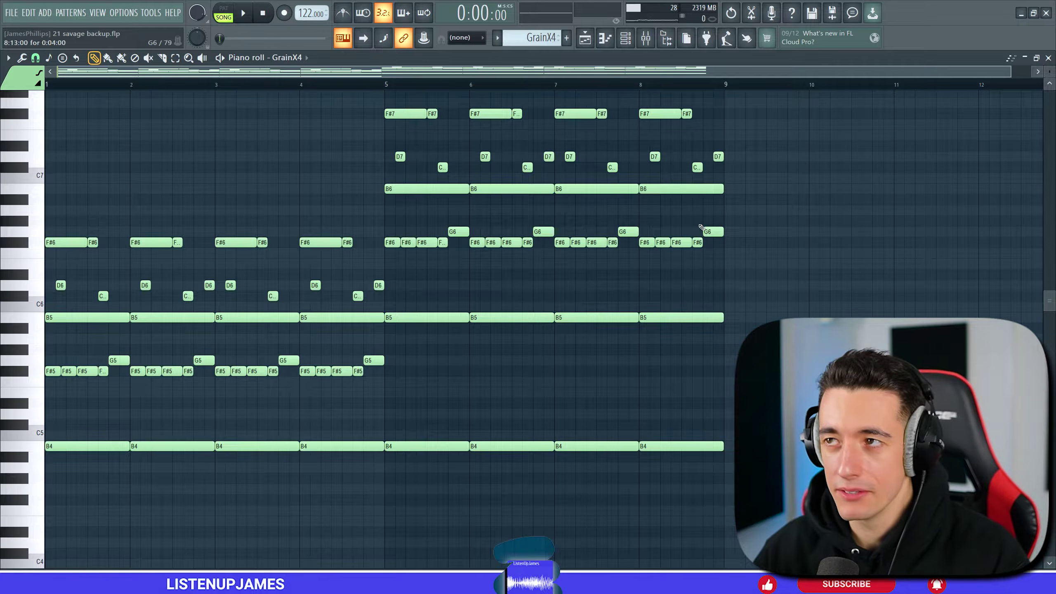
left_click(627, 42)
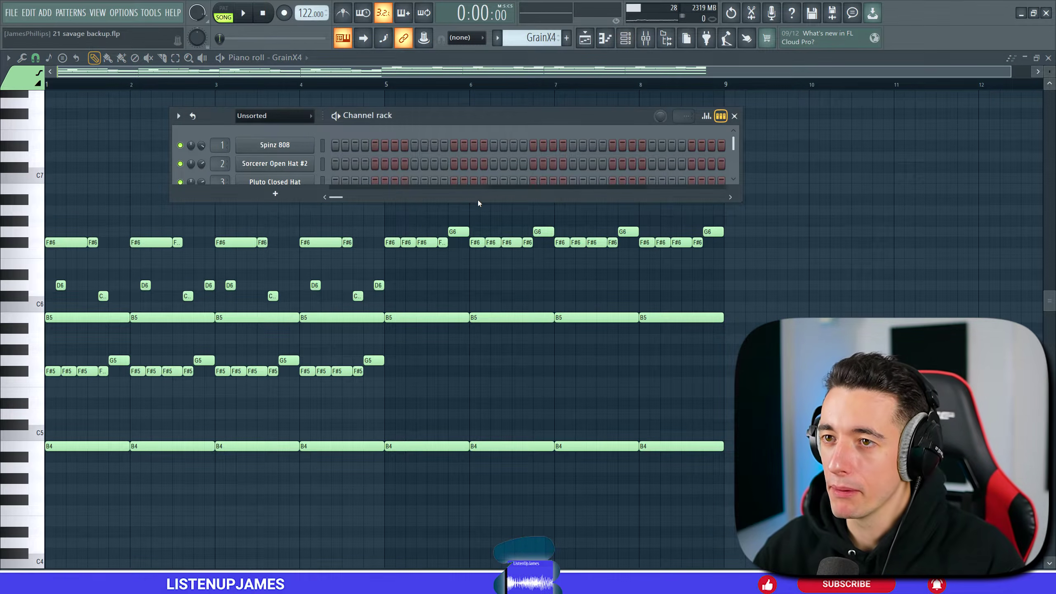
left_click_drag(479, 204, 482, 323)
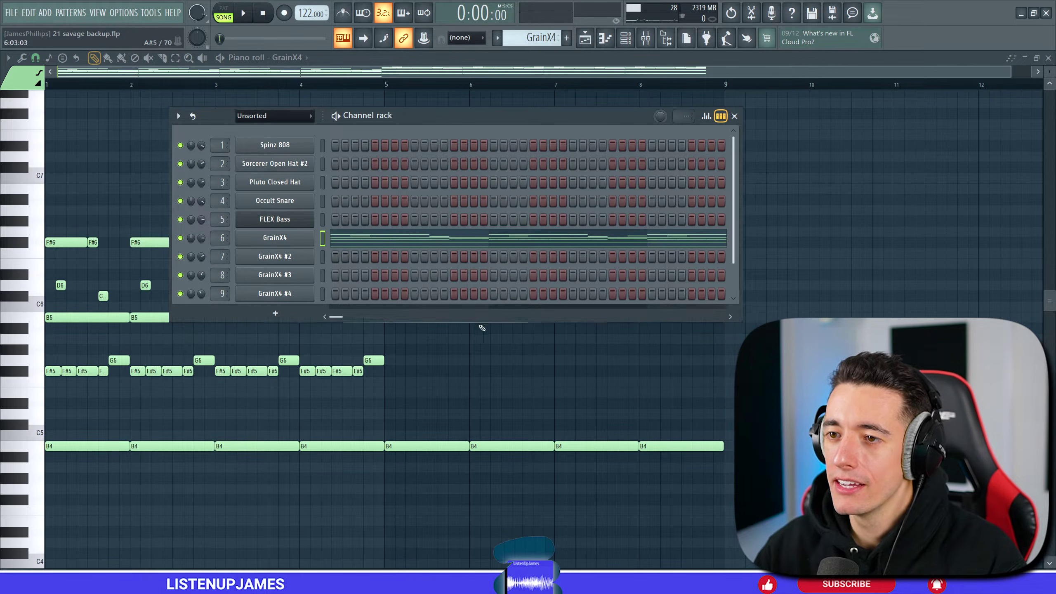
left_click(277, 314)
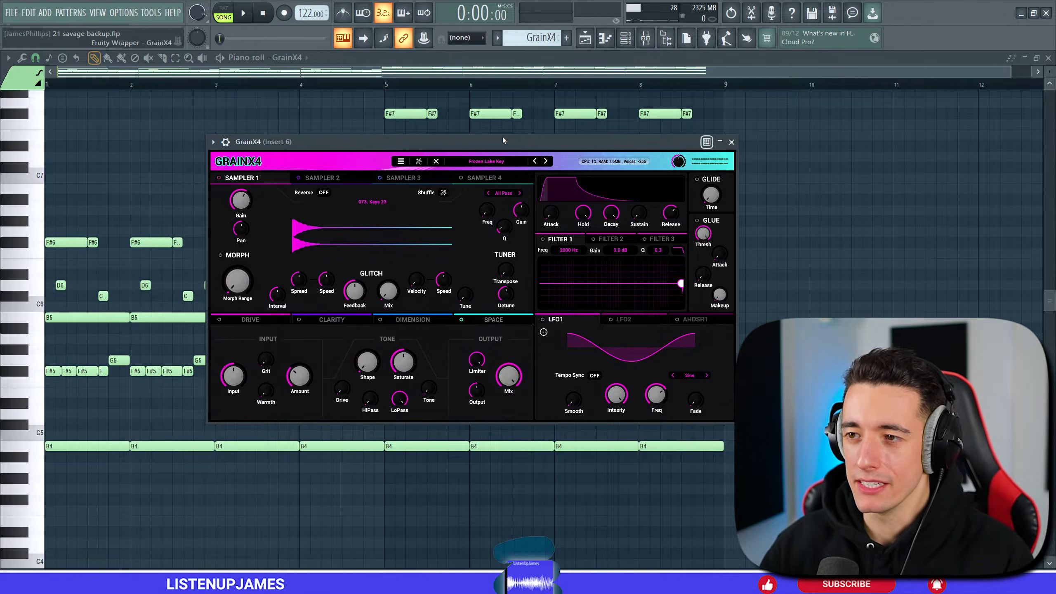
left_click(497, 162)
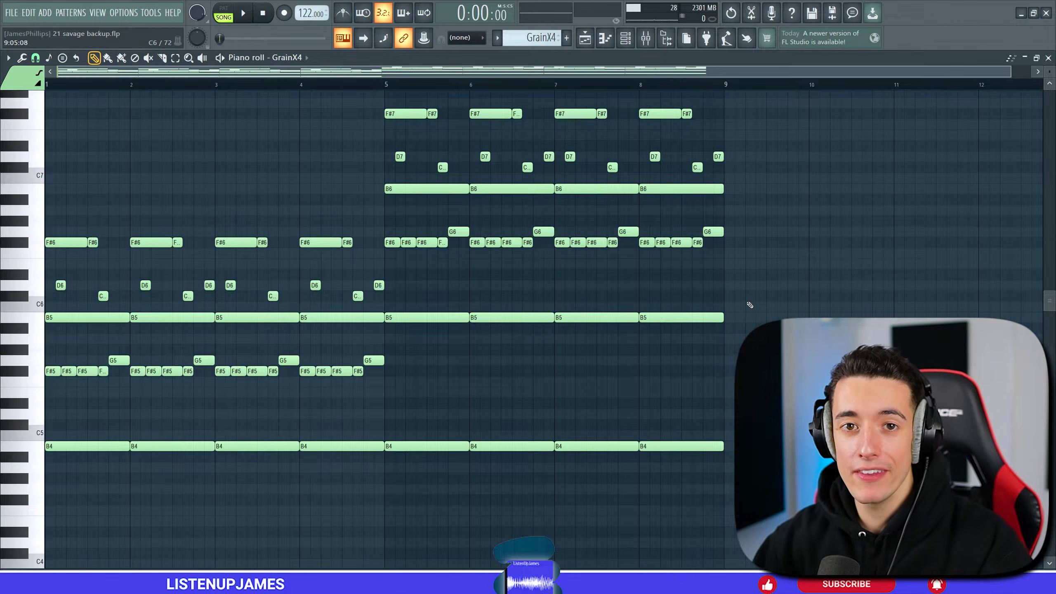
Set the piano roll's scale highlighting to Minor Natural (Aeolian) with B as the root note.
left_click(8, 58)
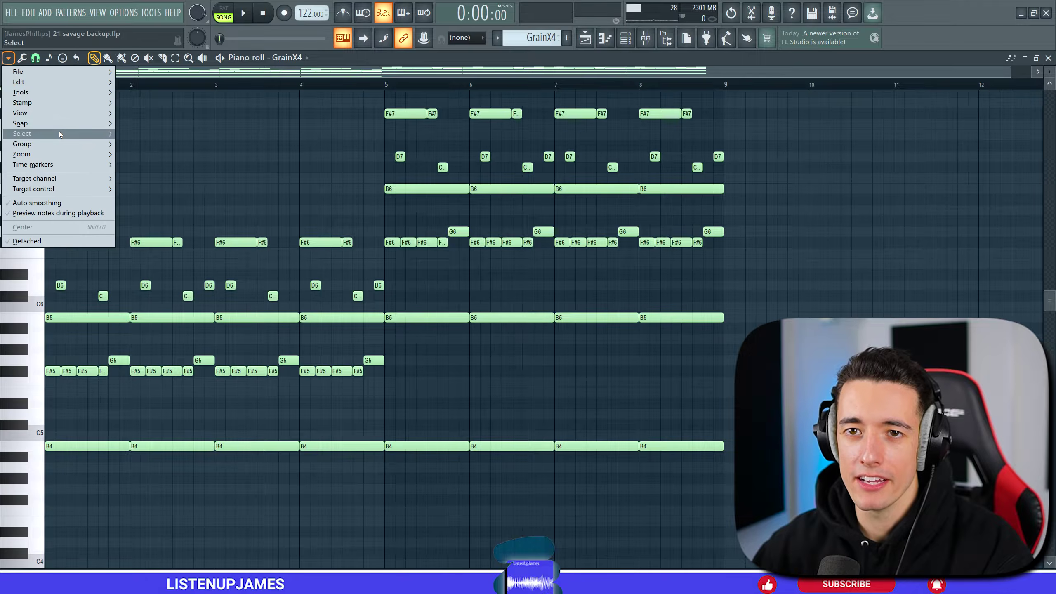
mouse_move(51, 113)
mouse_move(208, 272)
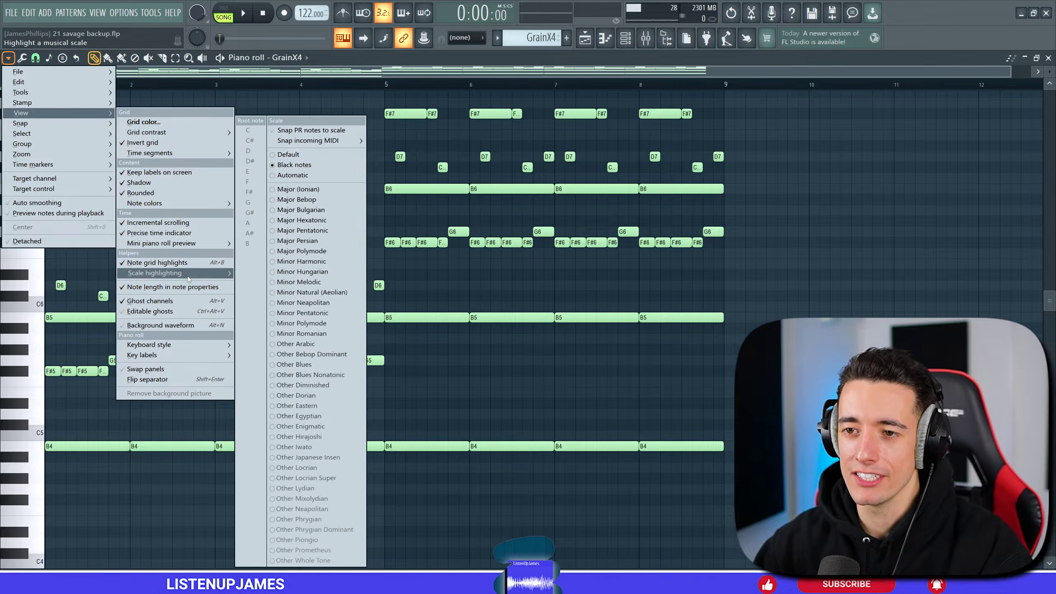
left_click(307, 292)
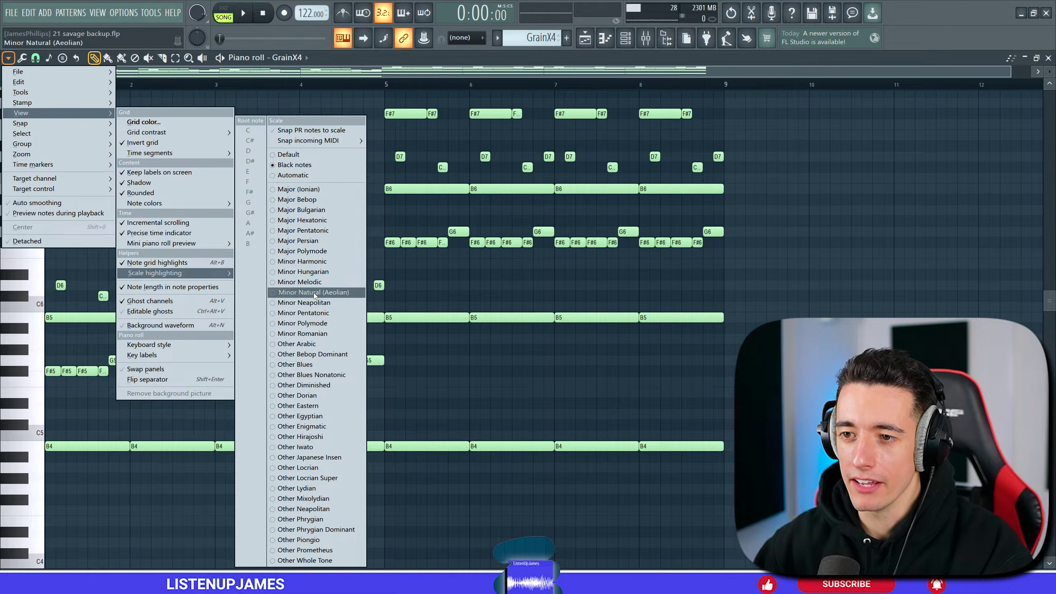
left_click(261, 247)
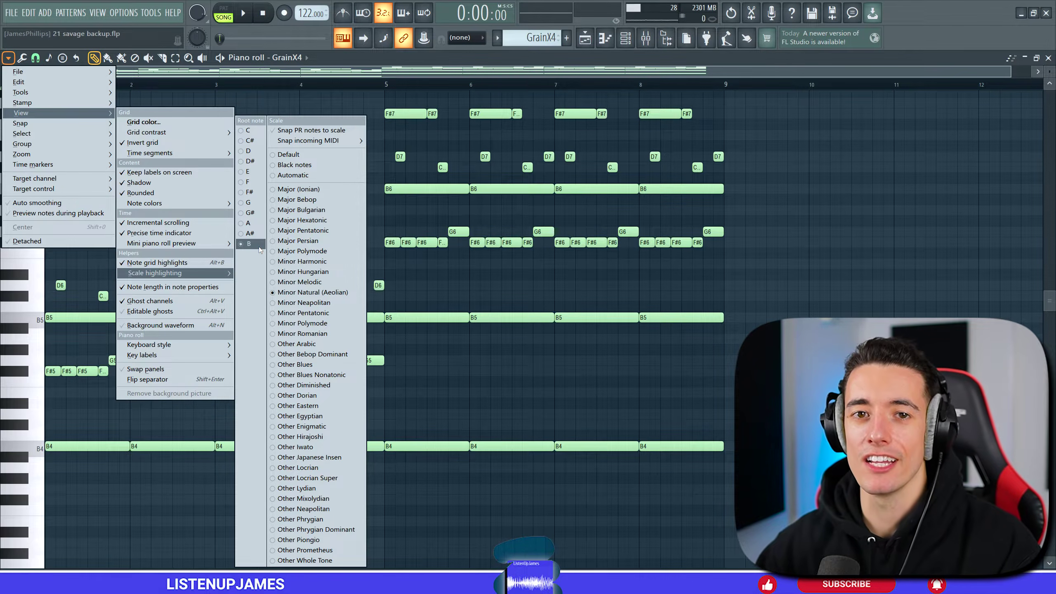
left_click(774, 395)
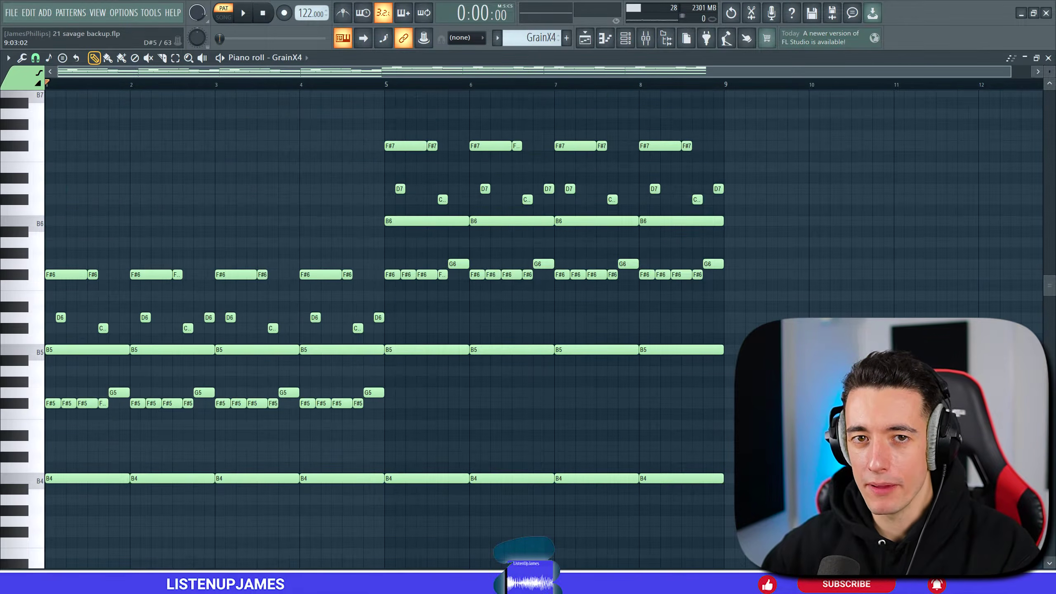
Select the low B4 root notes, the sustained notes and the short melody notes in turn to examine each layer.
left_click_drag(44, 515, 732, 465)
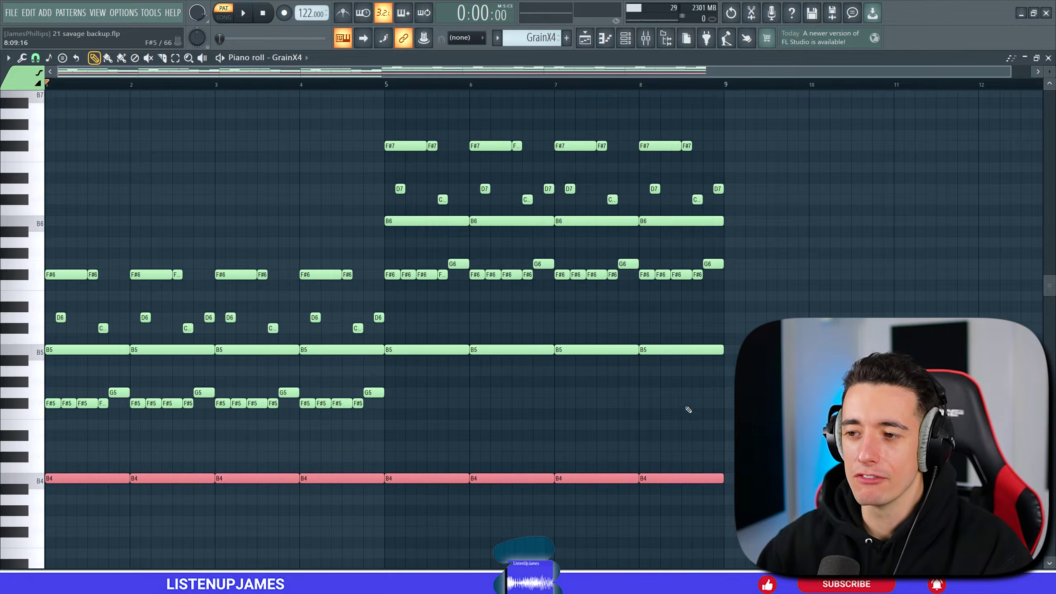
left_click_drag(744, 350, 644, 430)
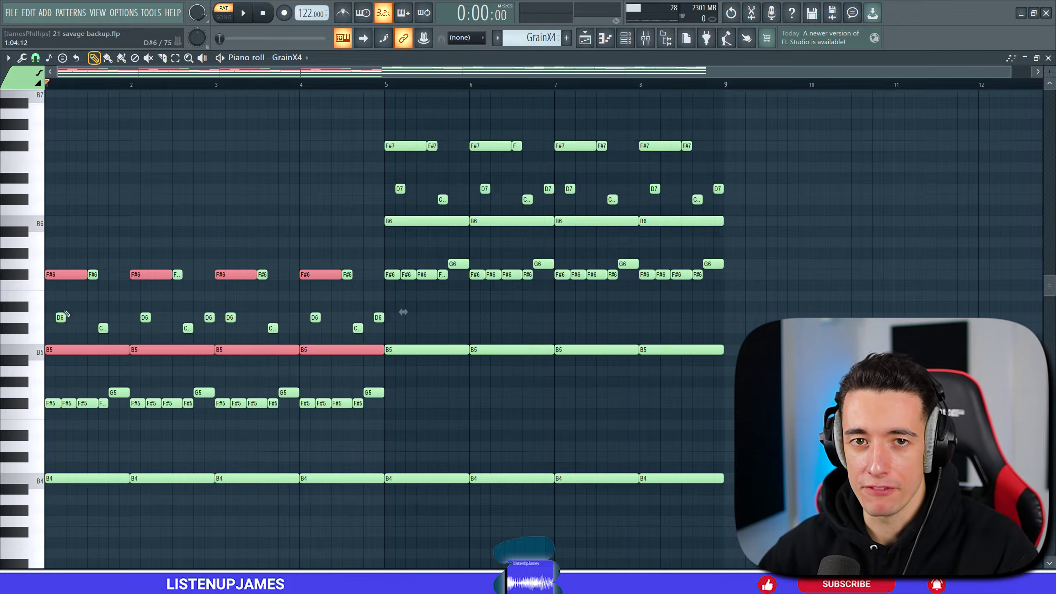
key("ctrl+i")
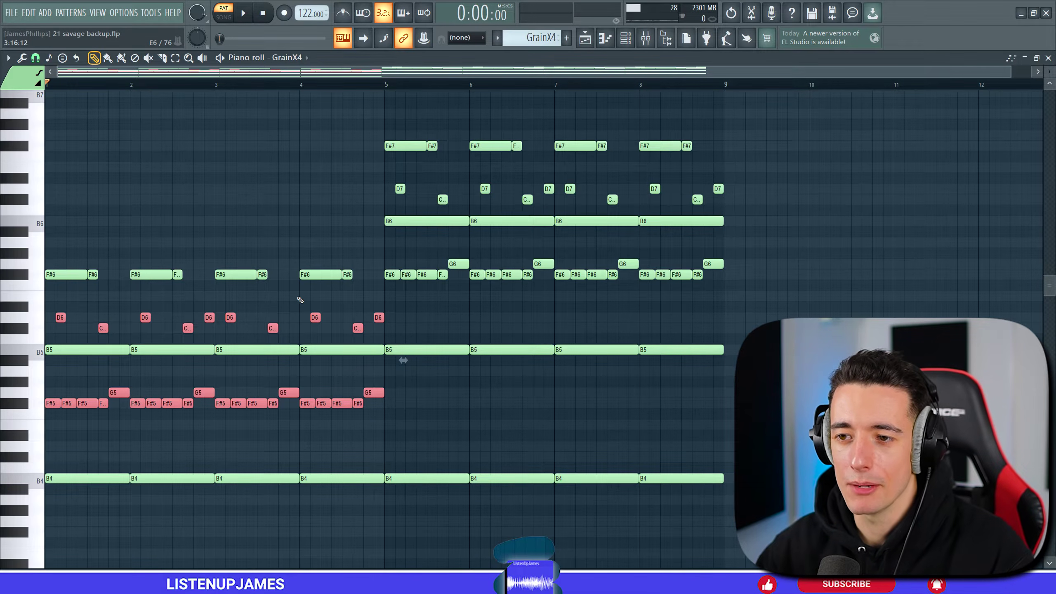
Duplicate all notes of bars 1 to 4 into bars 5 to 8 and transpose the copy up one octave.
left_click(383, 501, "ctrl")
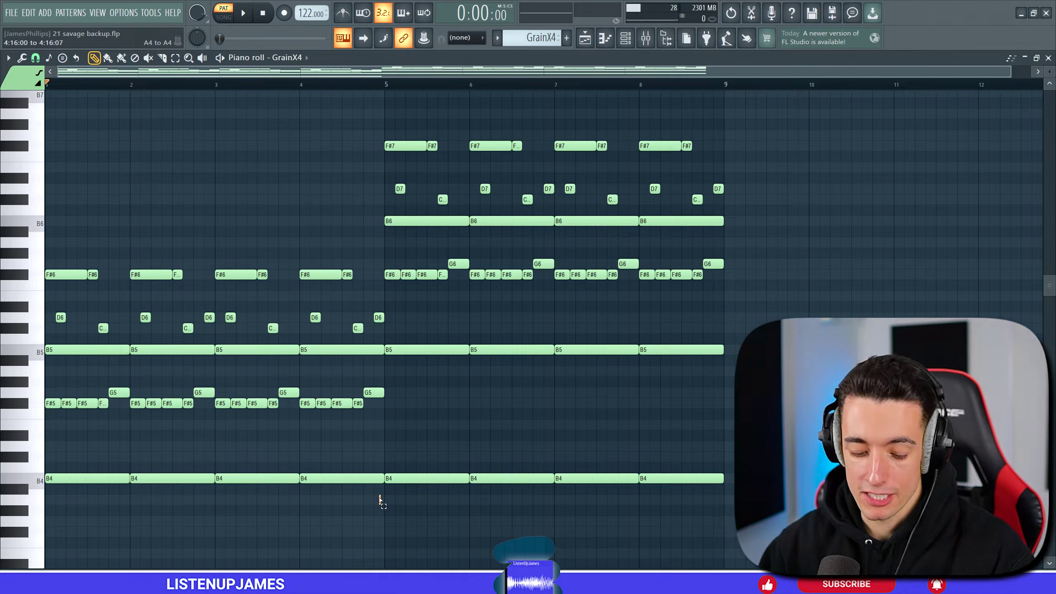
left_click_drag(379, 501, 13, 206)
key("ctrl+b")
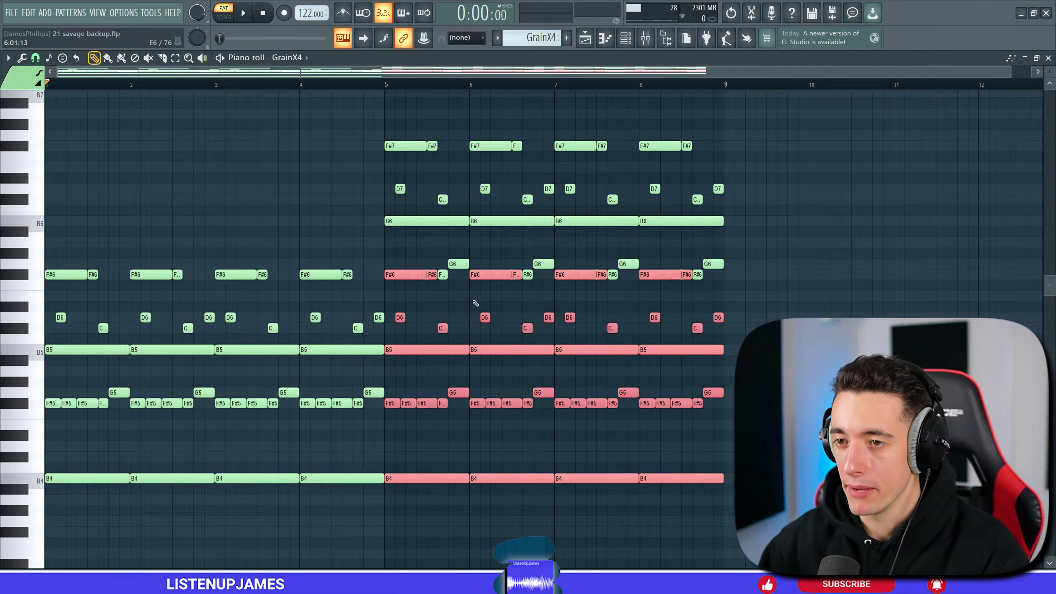
key("ctrl+Up")
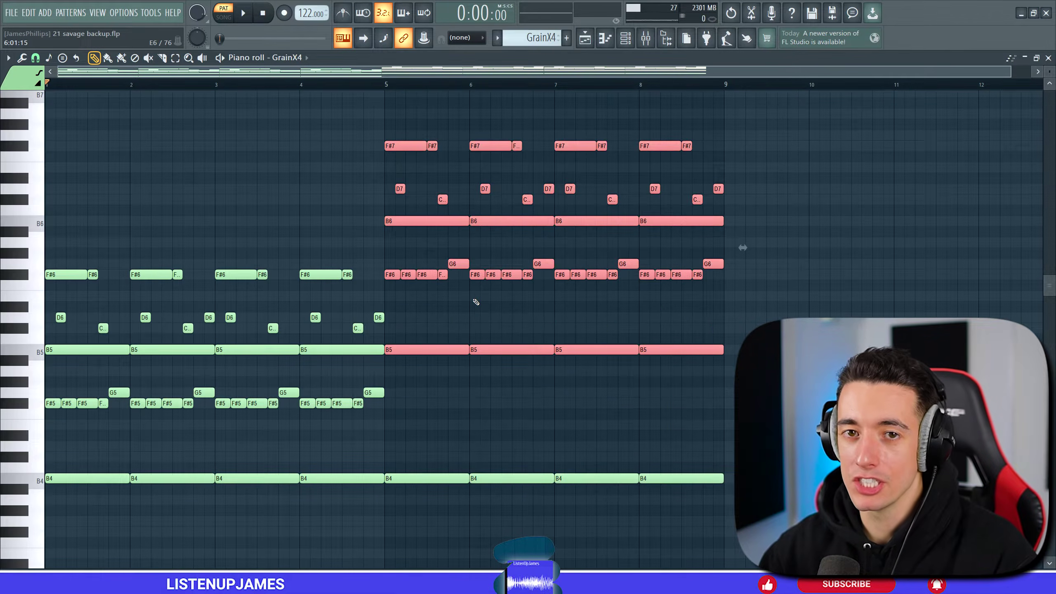
key("ctrl+d")
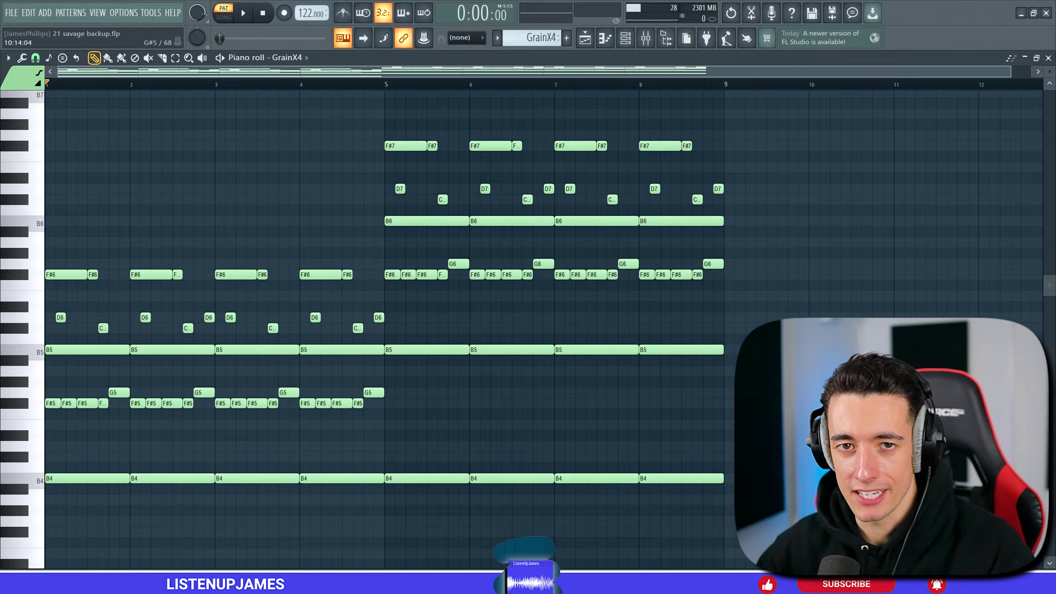
Play the GrainX4 melody and select all of its notes to review the full range down to the lowest octave.
key("space")
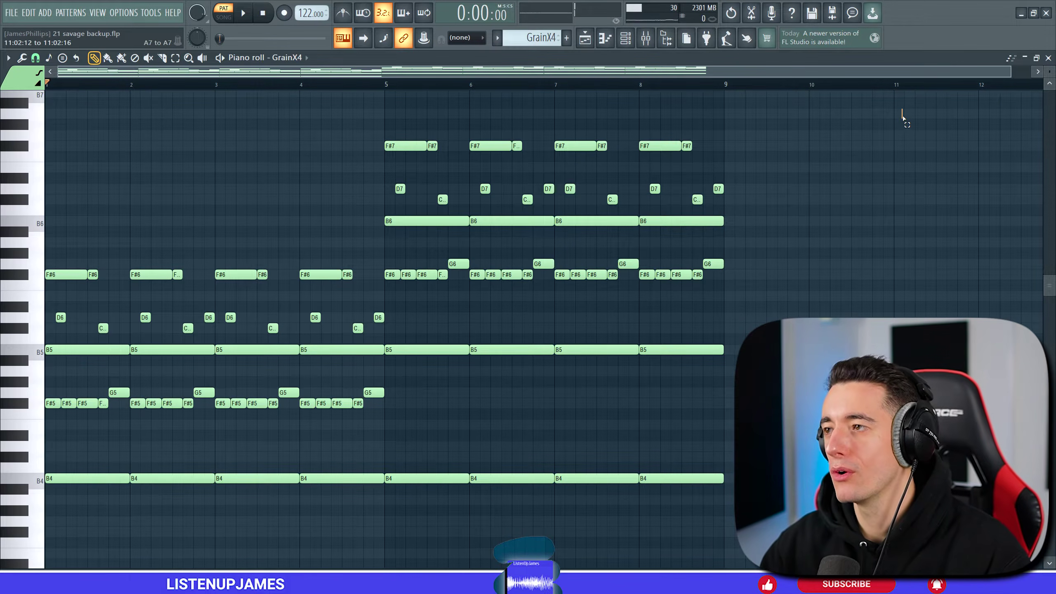
left_click_drag(901, 109, 133, 566)
key("ctrl+a")
scroll(250, 520, "down", 5)
scroll(416, 478, "up", 2)
scroll(461, 472, "up", 1)
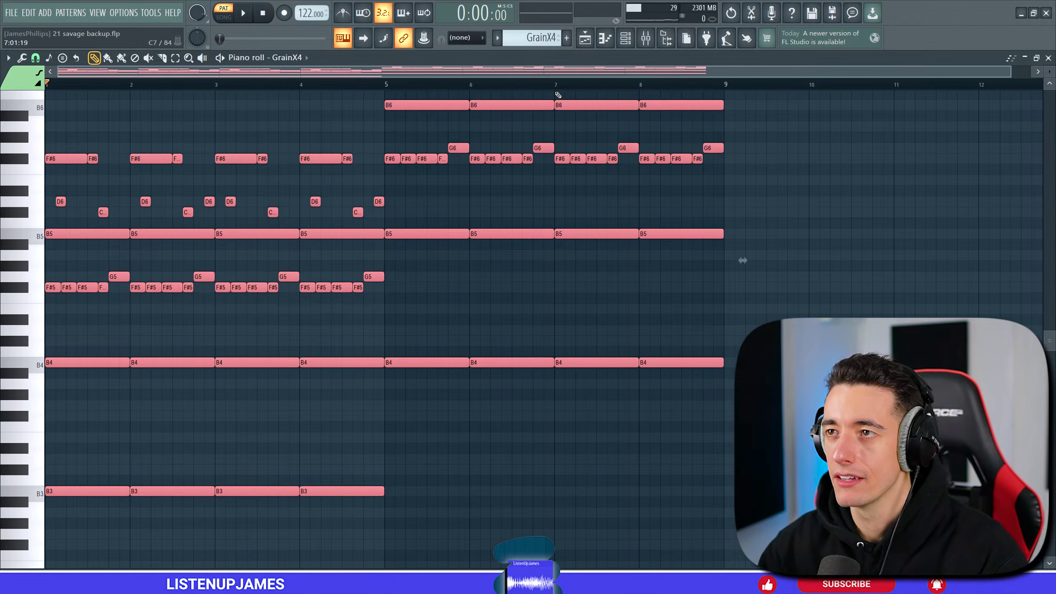
key("ctrl+d")
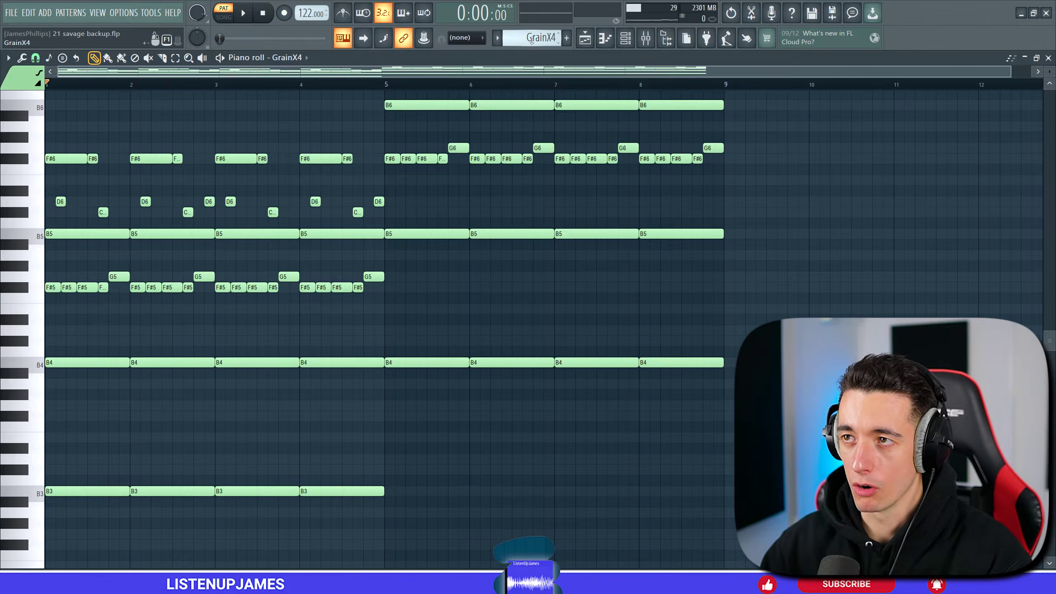
Switch to the GrainX4 #2 pattern and inspect Sampler 2, Sampler 3 and Sampler 4 of its GrainX4 instrument.
scroll(532, 41, "down", 1)
left_click(625, 38)
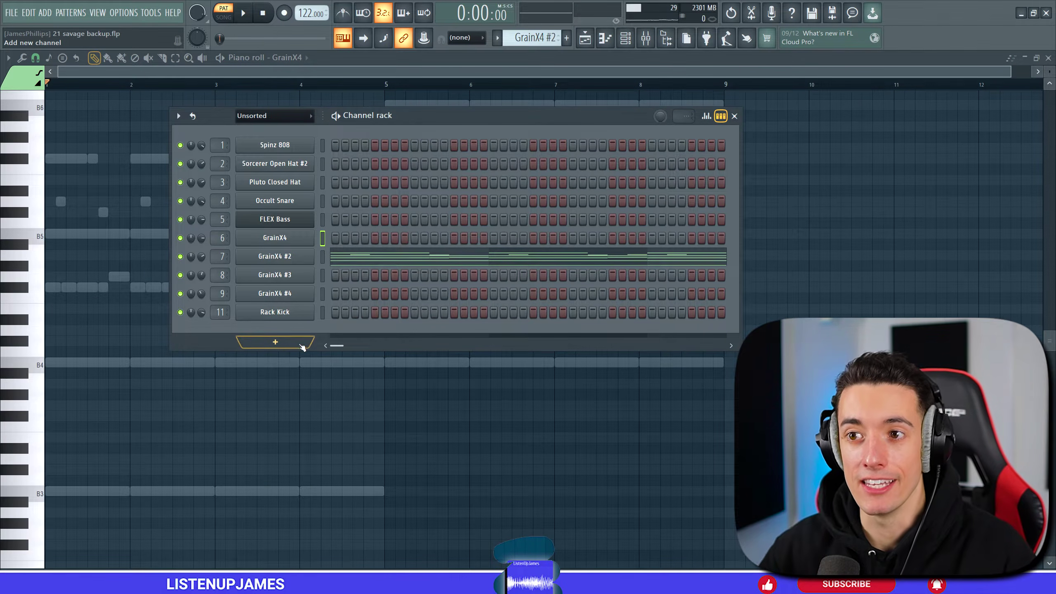
left_click(290, 261)
left_click_drag(425, 113, 541, 107)
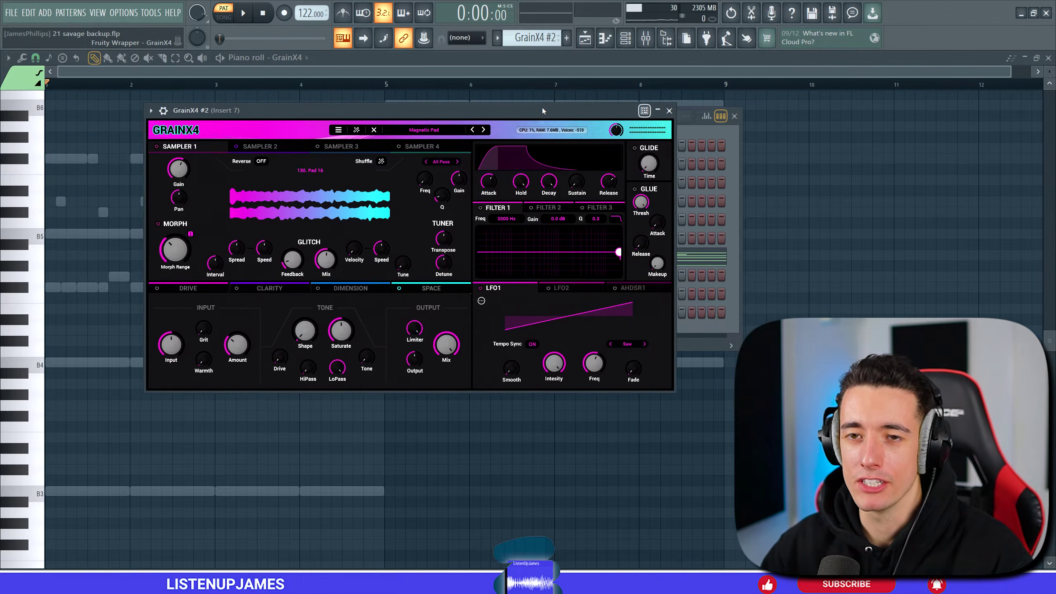
left_click(733, 116)
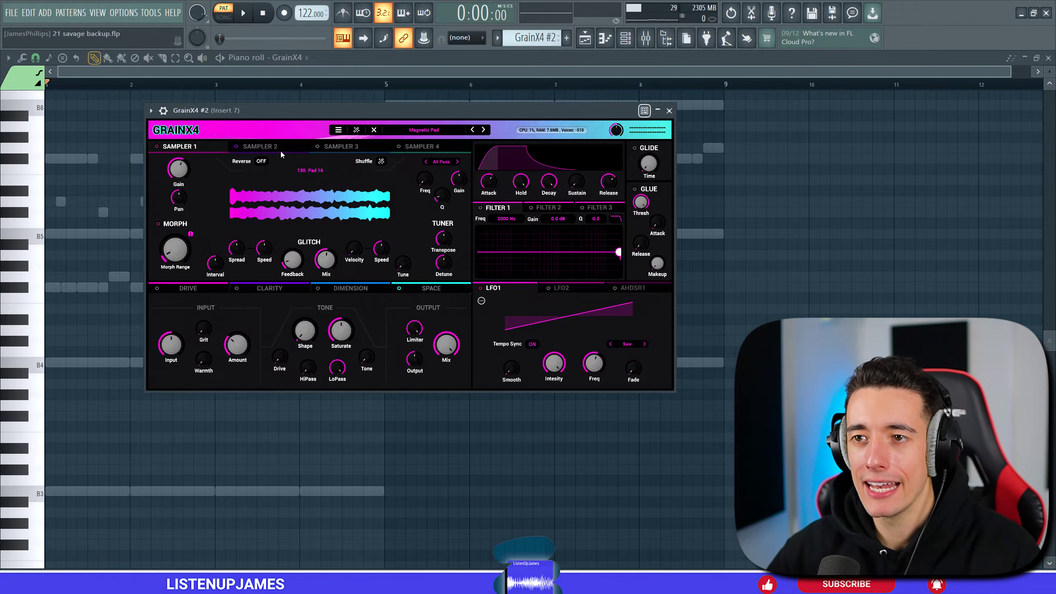
left_click(269, 149)
left_click(368, 149)
left_click(416, 145)
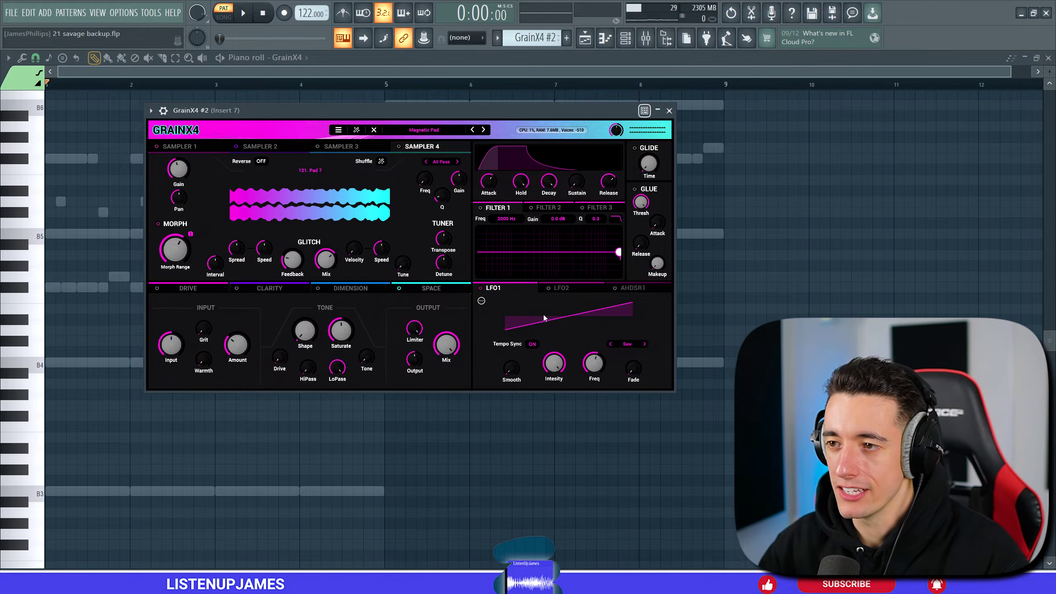
Show the GrainX4 #2 channel's notes in the piano roll and play the pattern.
right_click(275, 256)
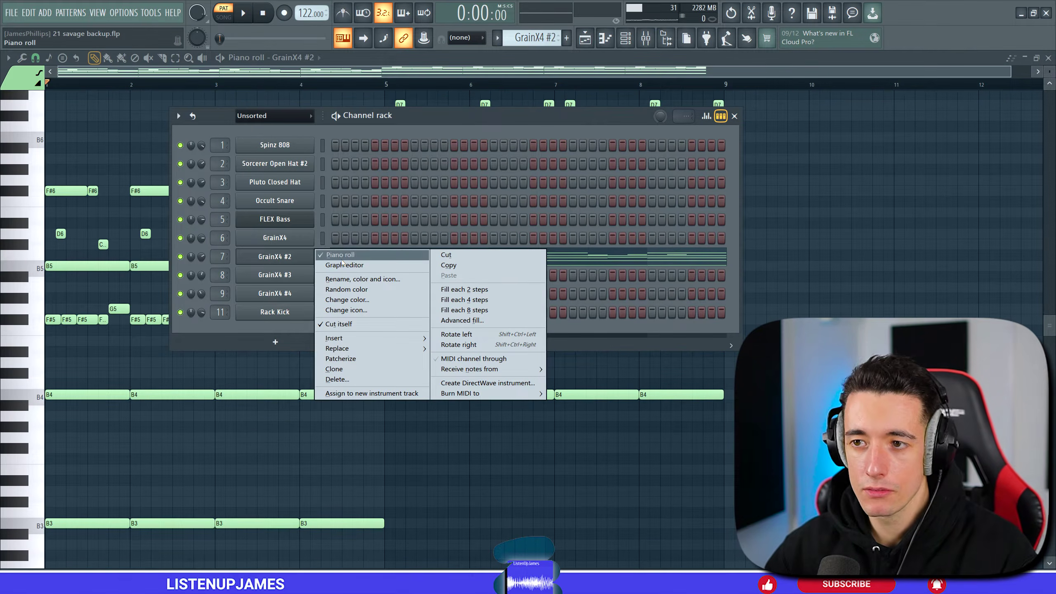
left_click(339, 255)
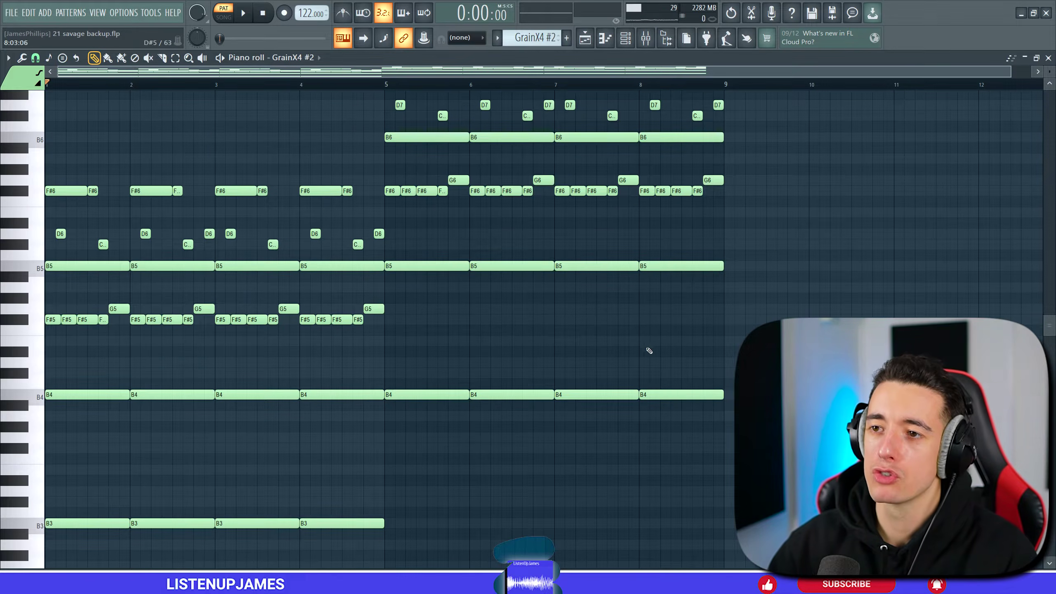
scroll(791, 292, "up", 3)
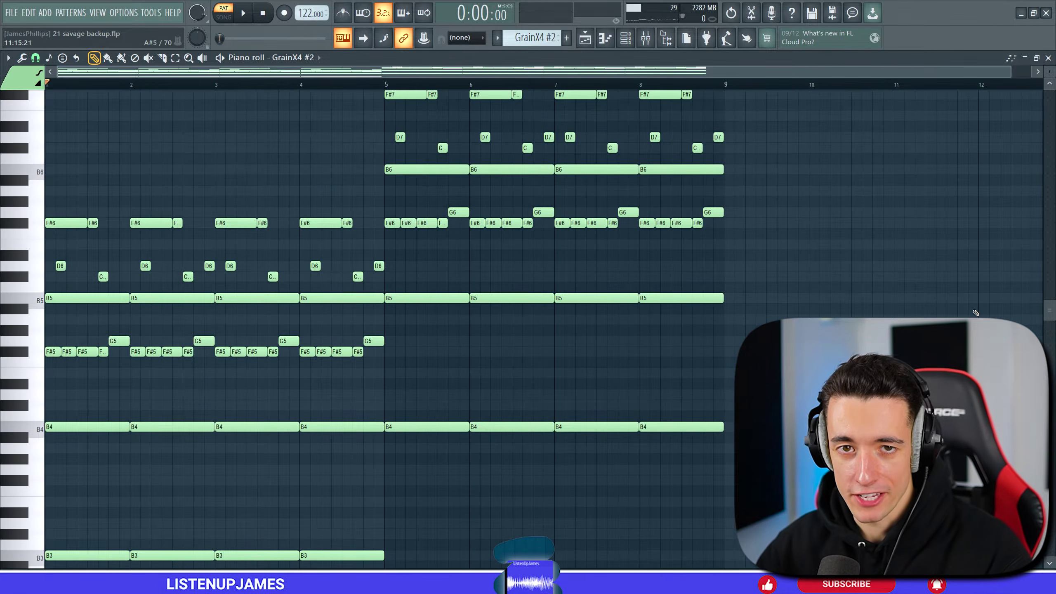
key("space")
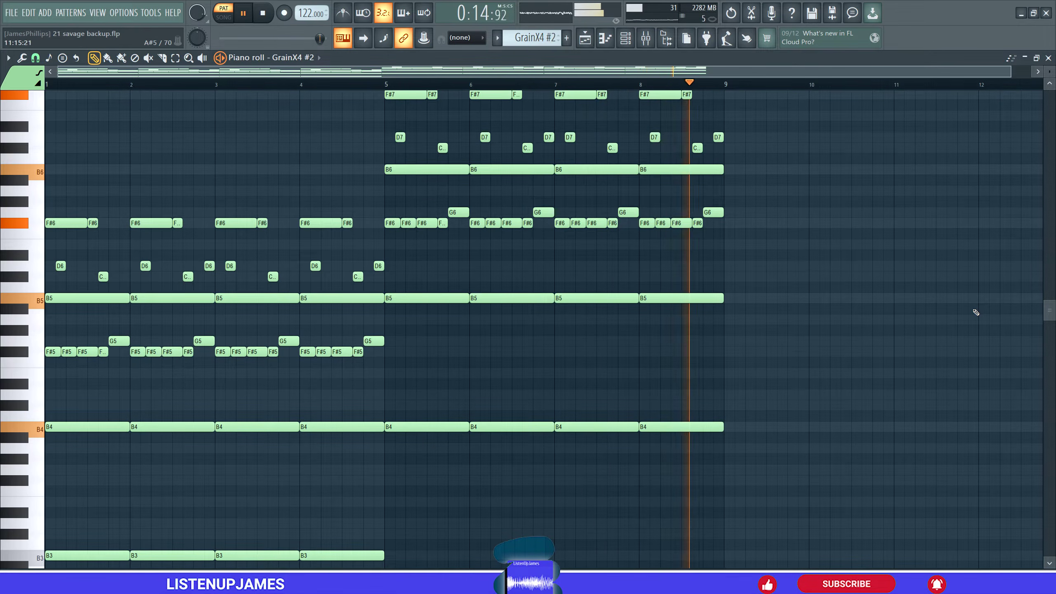
key("space")
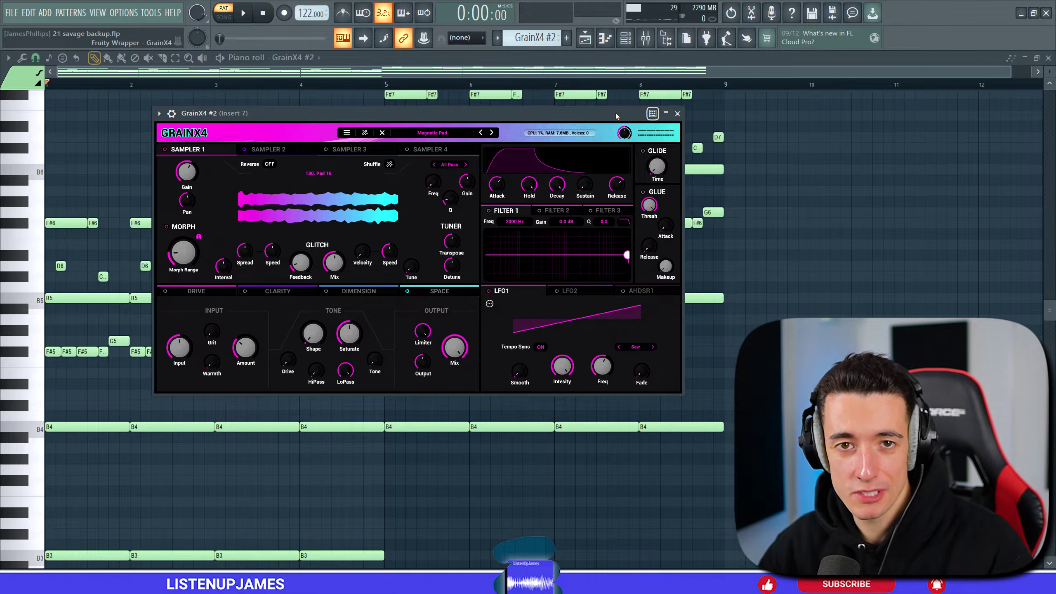
Close the GrainX4 #2 instrument, switch to the GrainX4 #3 pattern and play its notes.
left_click(677, 113)
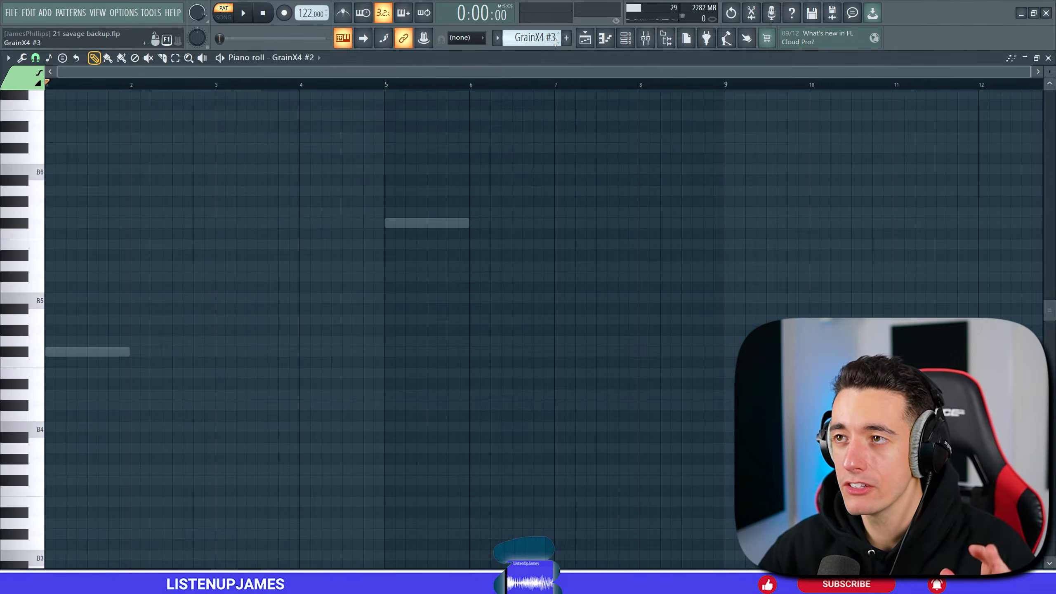
left_click(625, 40)
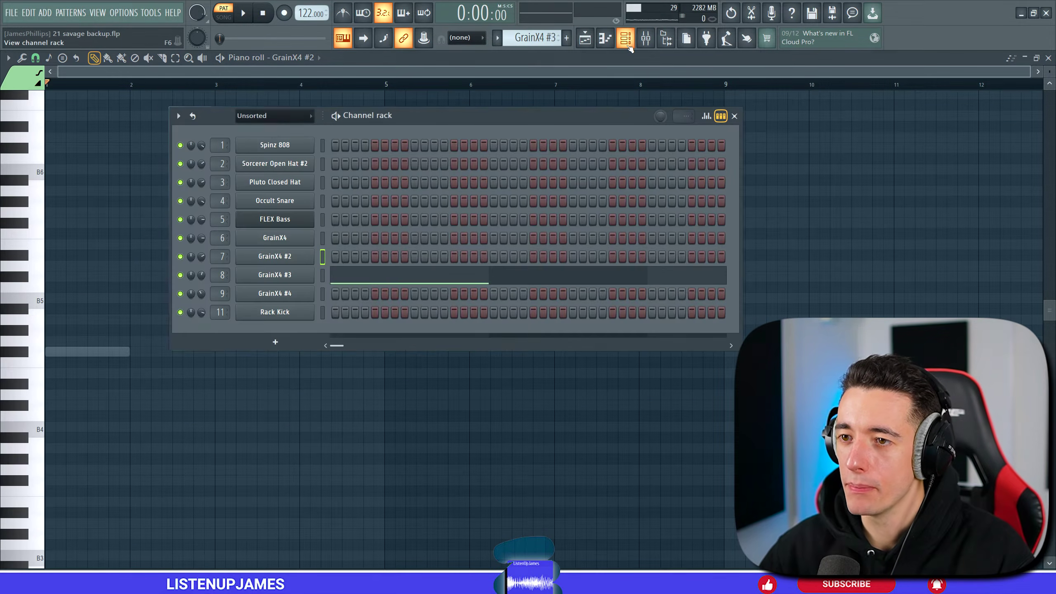
left_click(286, 348)
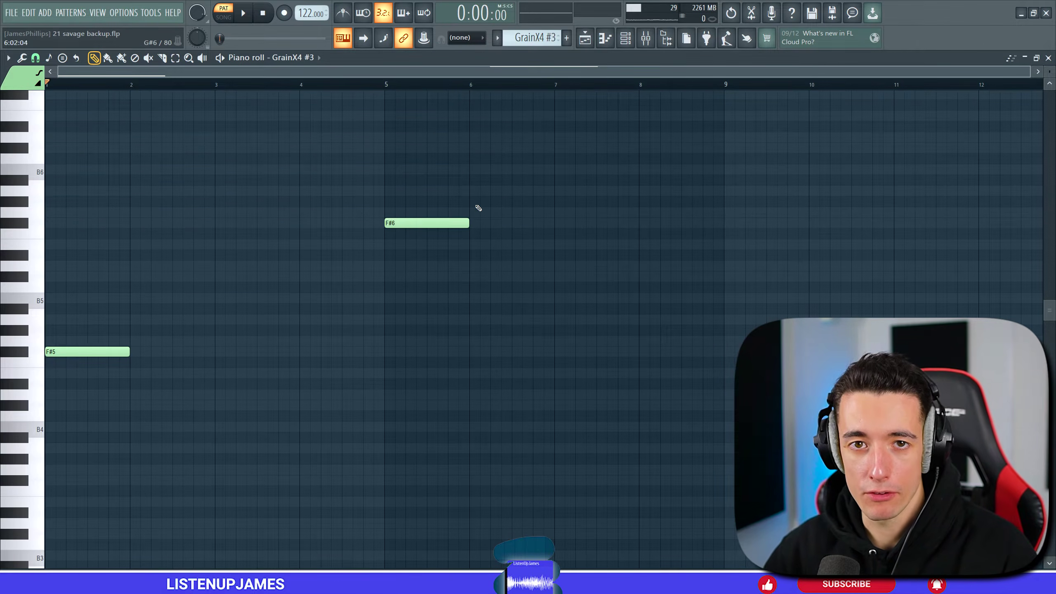
key("space")
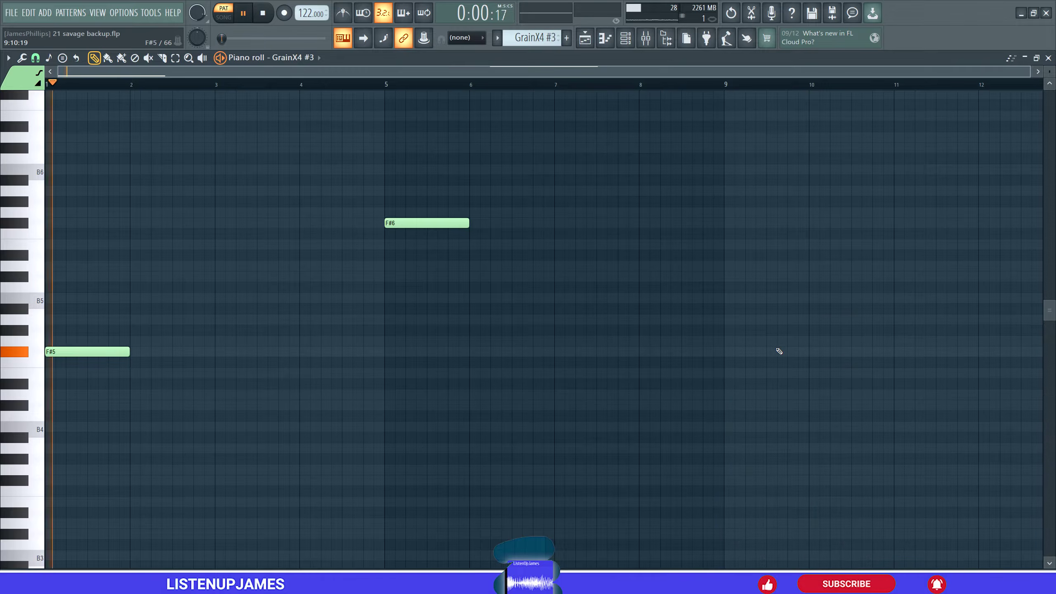
key("space")
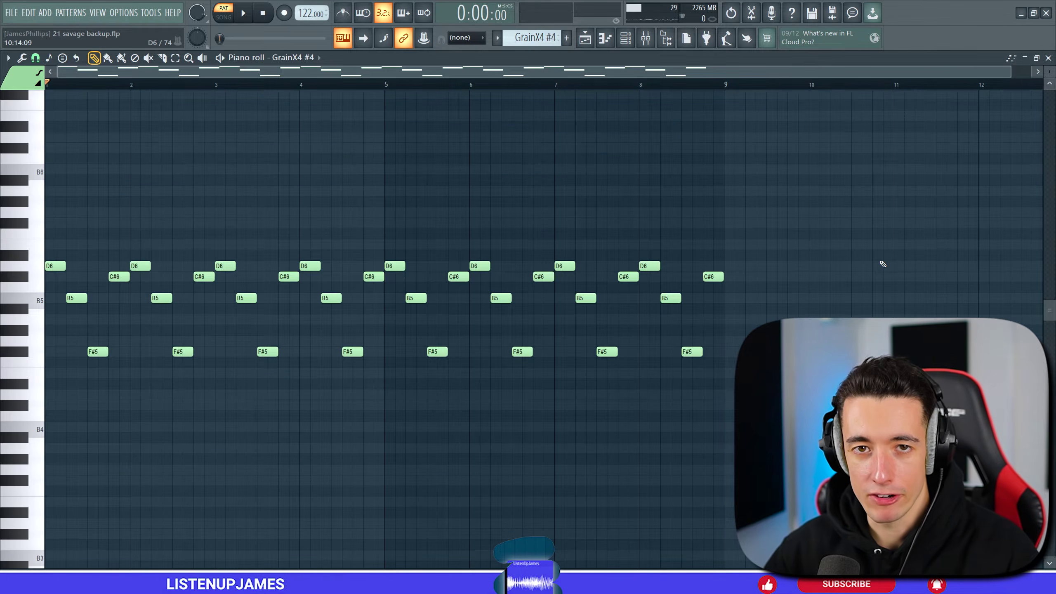
Select the upper notes of the GrainX4 #4 melody, deselect them and play the pattern.
left_click_drag(682, 260, 54, 281)
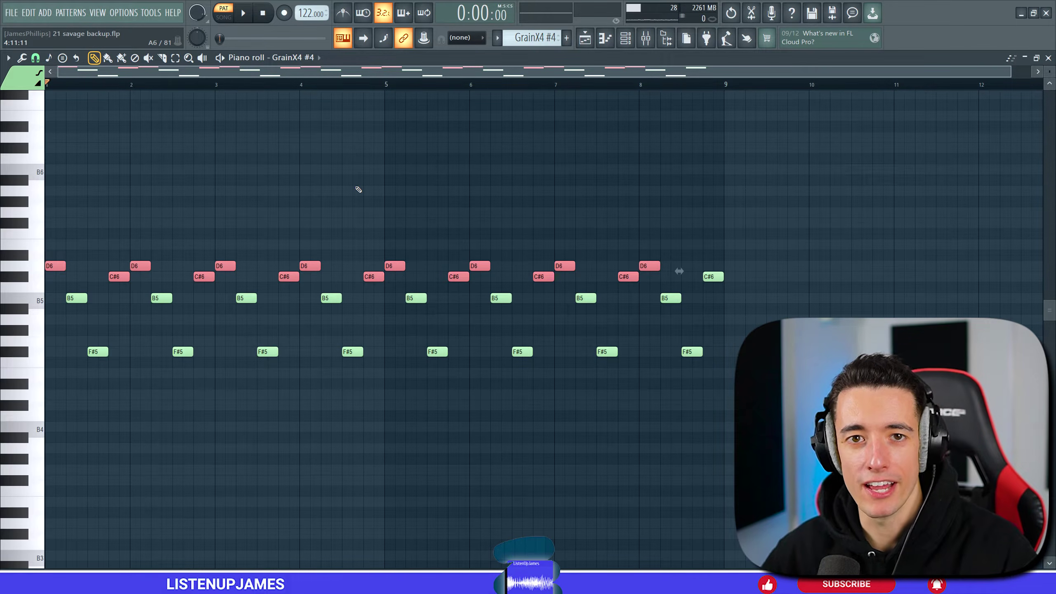
key("ctrl+d")
key("space")
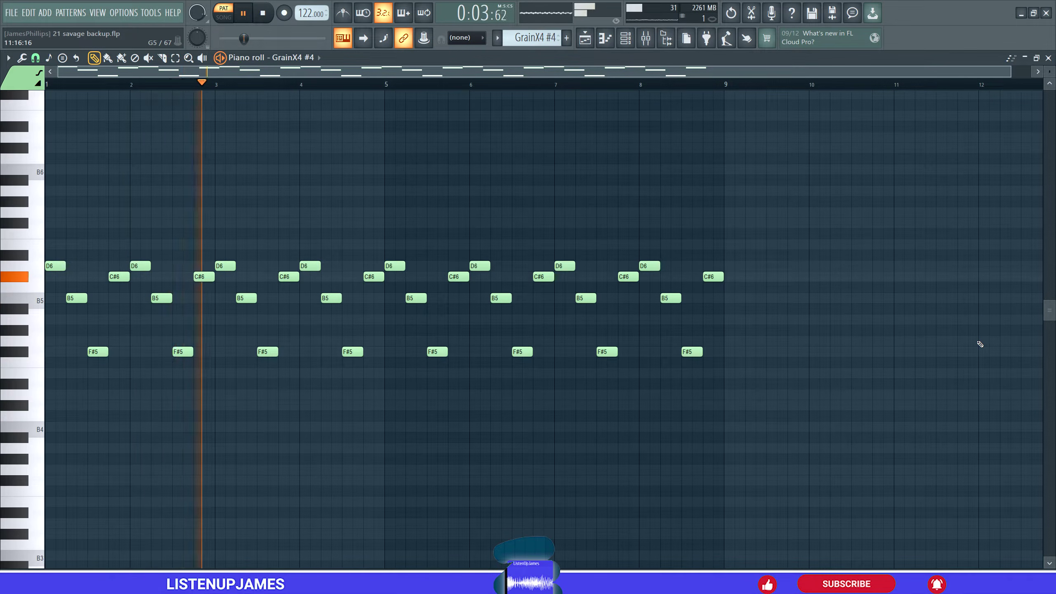
key("space")
Show the playlist with only melody tracks 2 to 5 active and play the GrainX4 layers together.
left_click(587, 43)
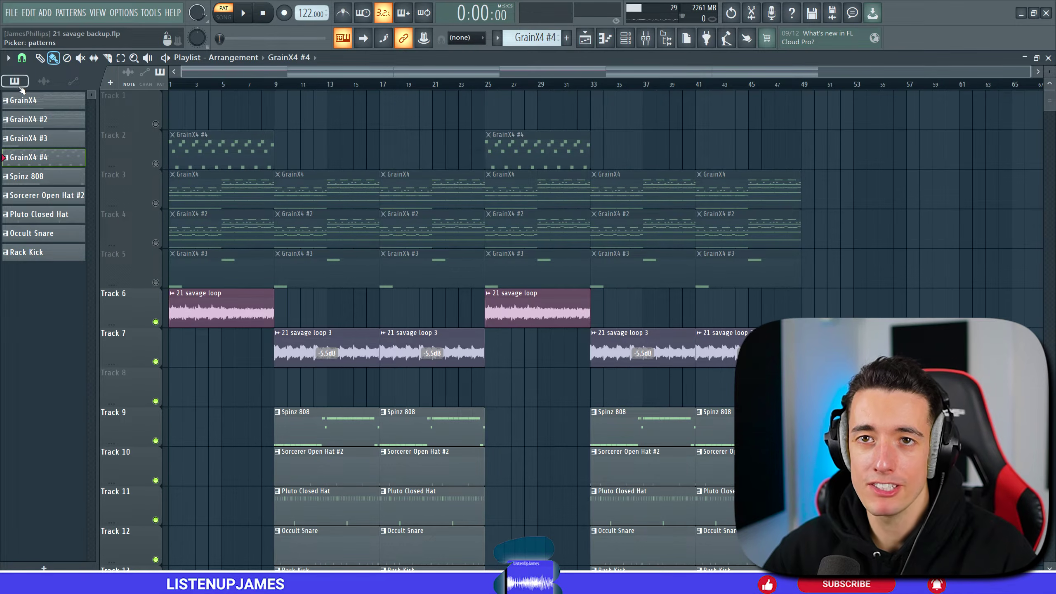
left_click_drag(37, 104, 253, 131)
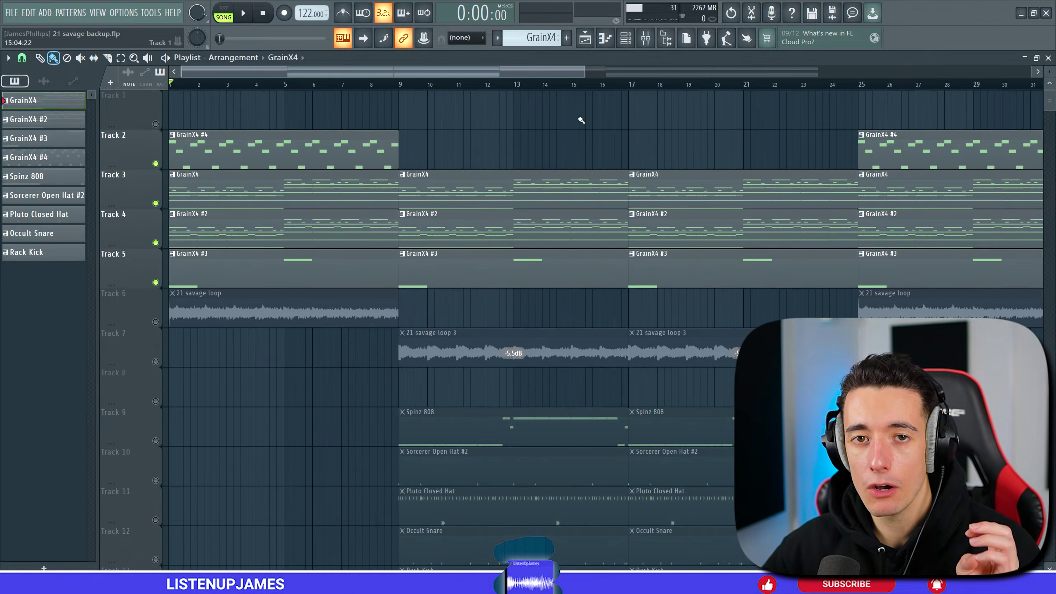
key("space")
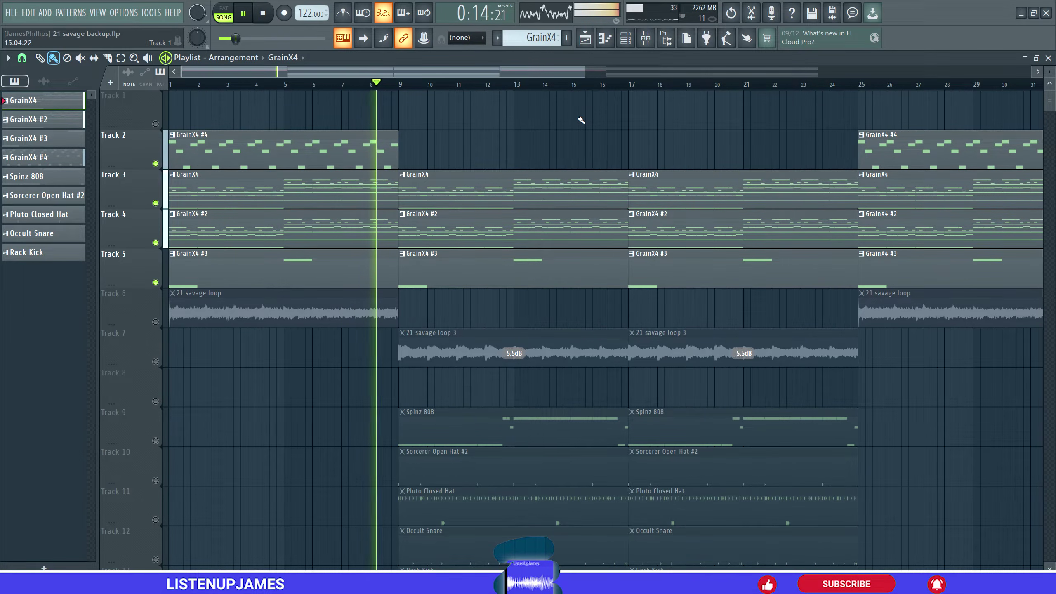
key("space")
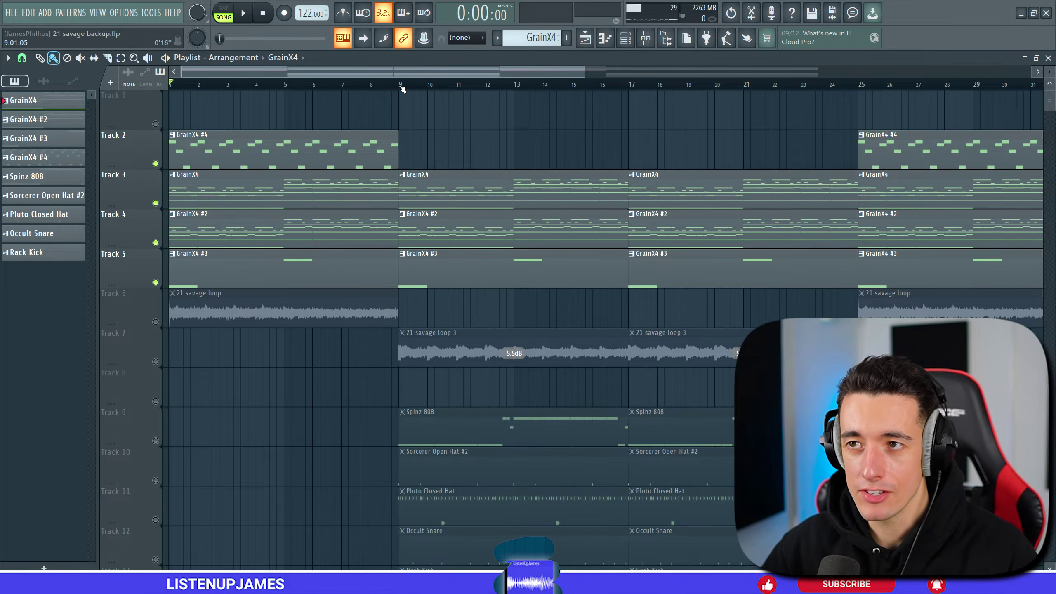
Mark bars 1 to 8 of the arrangement and open the wave file export for that range.
left_click(400, 87)
left_click_drag(400, 86, 170, 86)
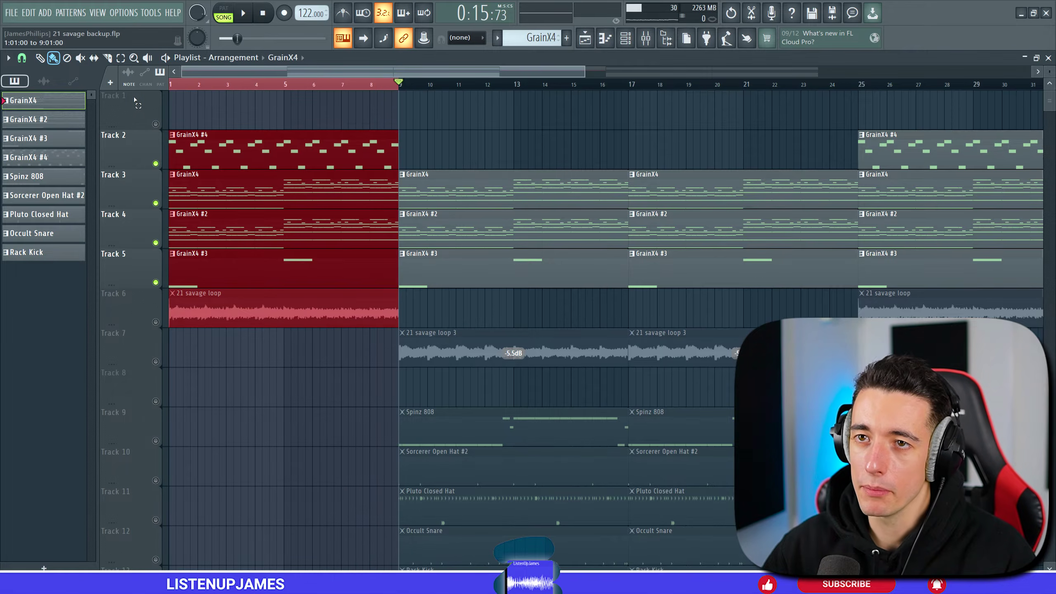
left_click(11, 12)
mouse_move(124, 129)
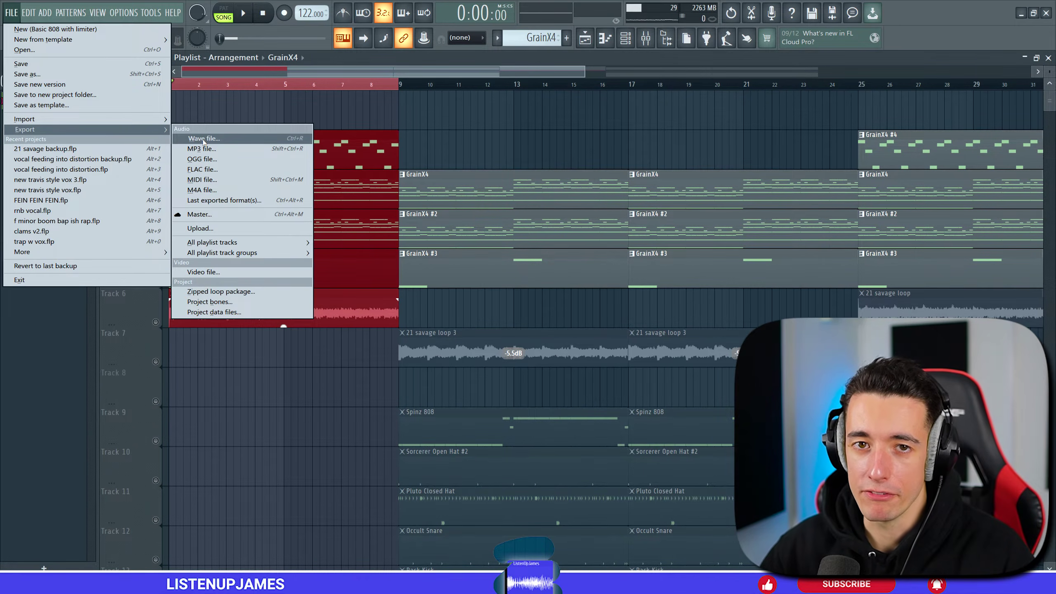
left_click(203, 139)
left_click(636, 461)
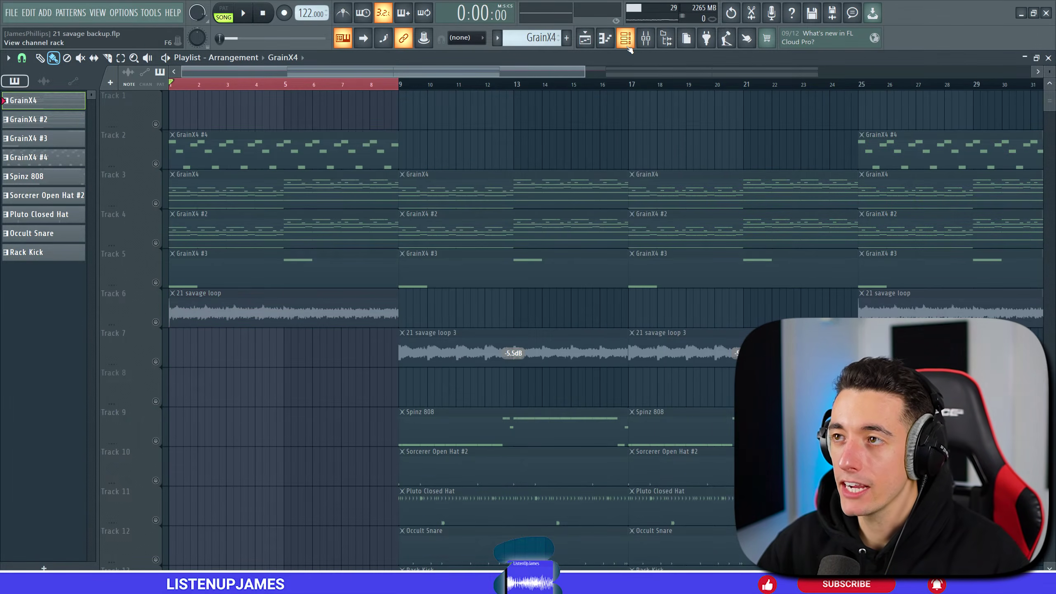
Inspect the 21 savage loop audio clip's pitch shift in its channel settings and play the loop.
key("F6")
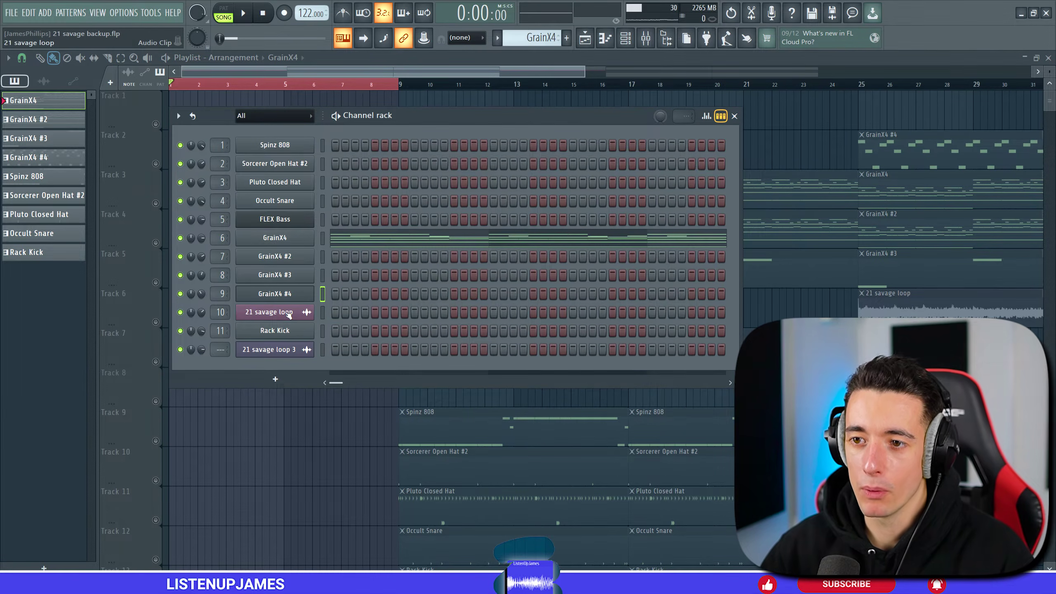
left_click(289, 313)
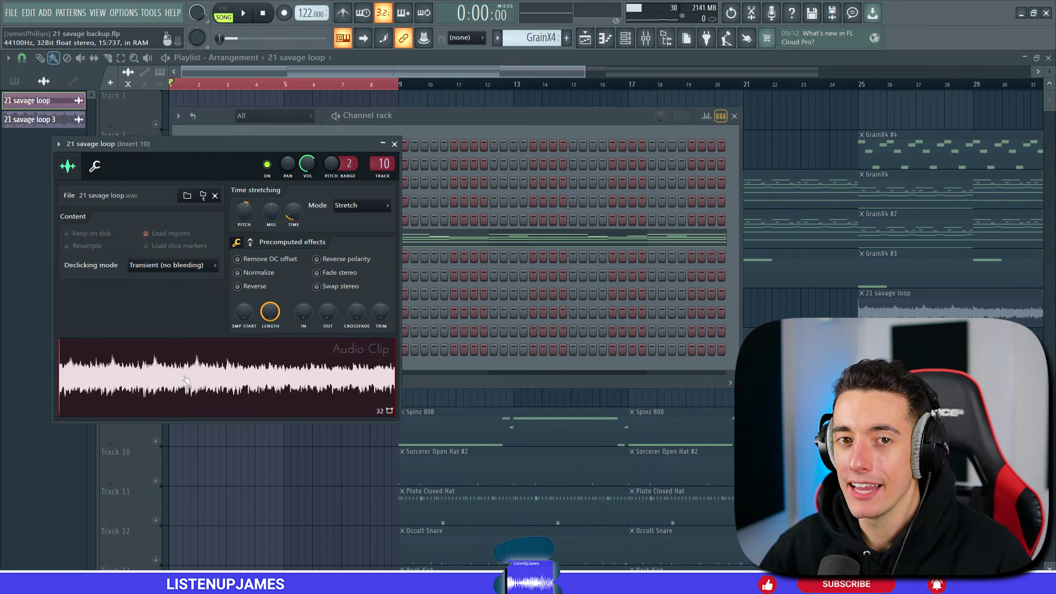
left_click_drag(179, 383, 306, 312)
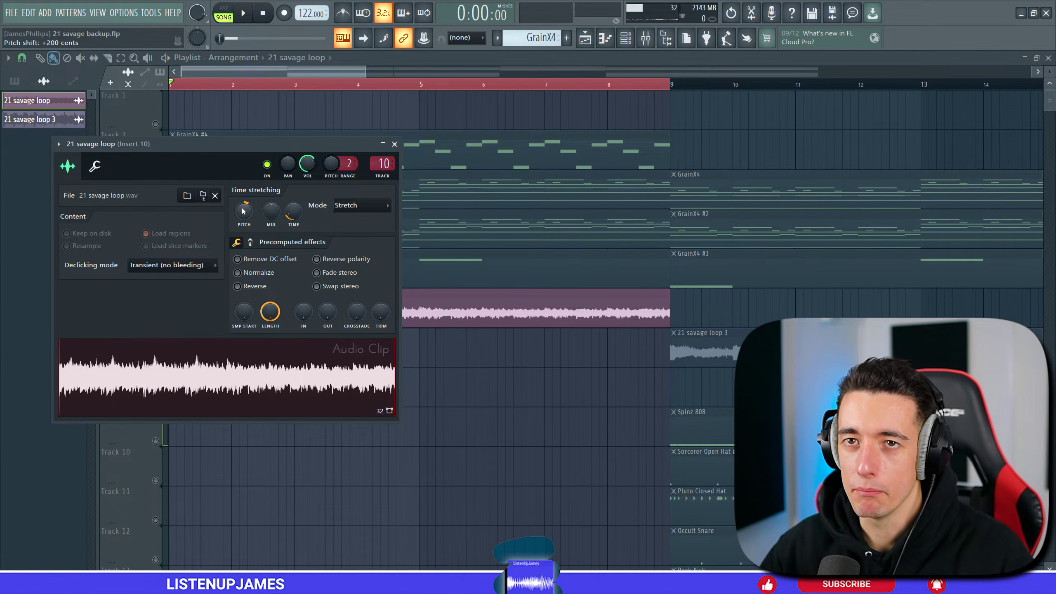
left_click(394, 144)
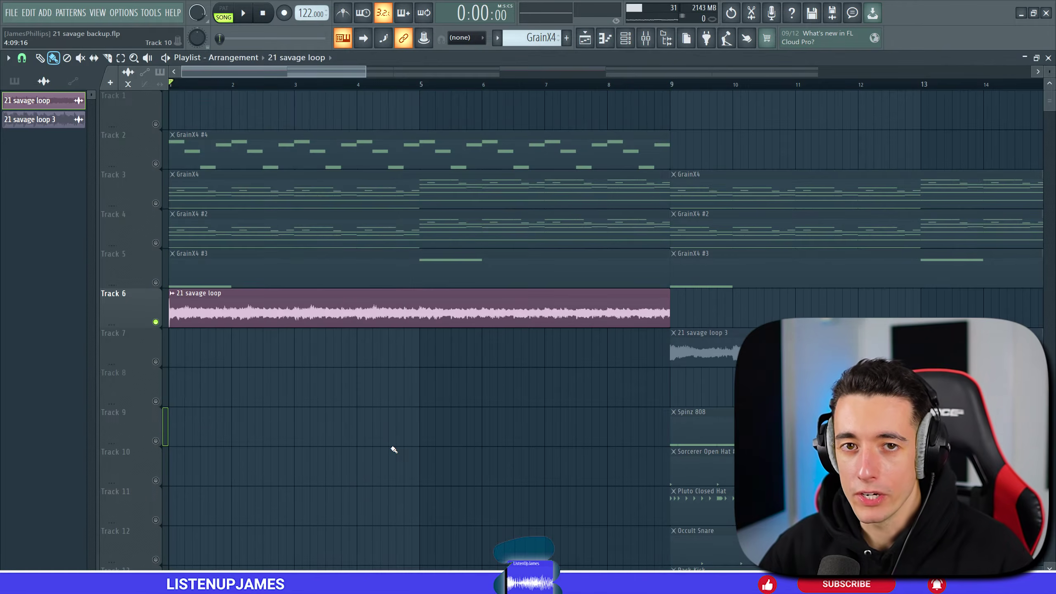
key("space")
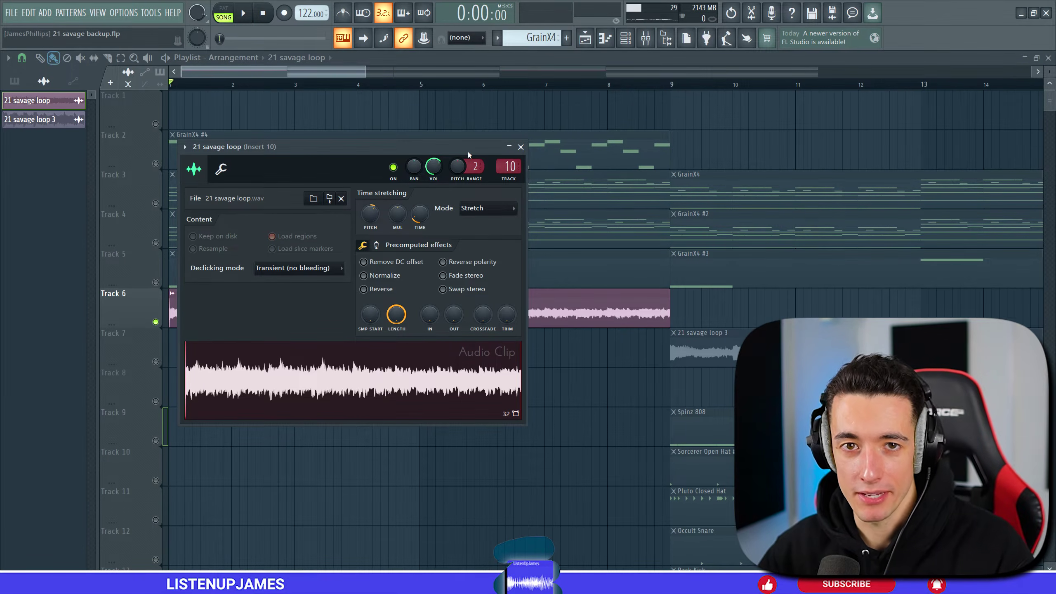
Find the 21 savage loop's mixer track, Insert 10, and browse the effects available for its empty first slot.
key("Escape")
scroll(467, 152, "down", 3)
key("F6")
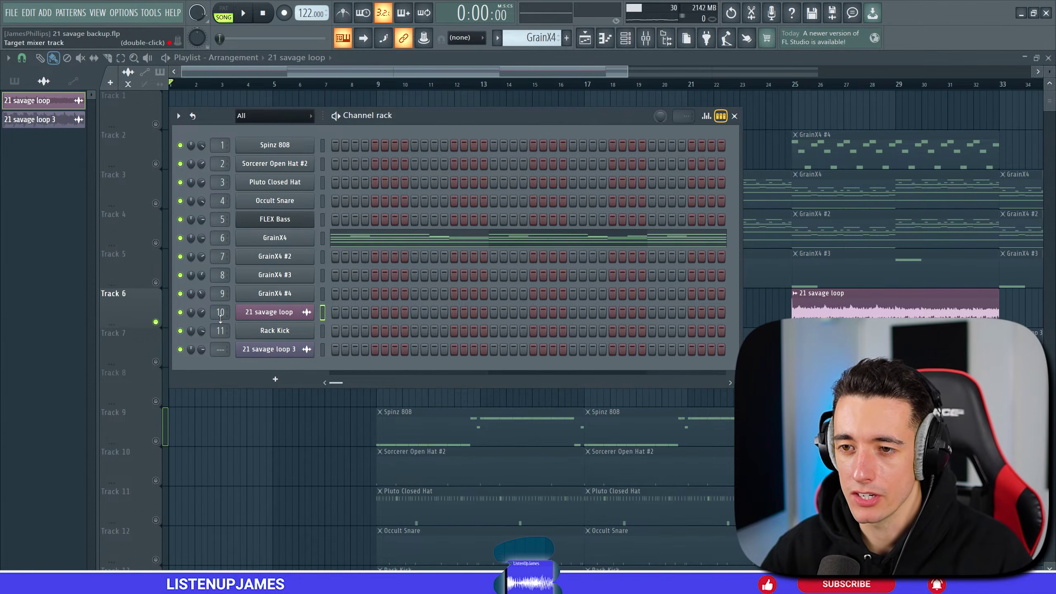
left_click(646, 40)
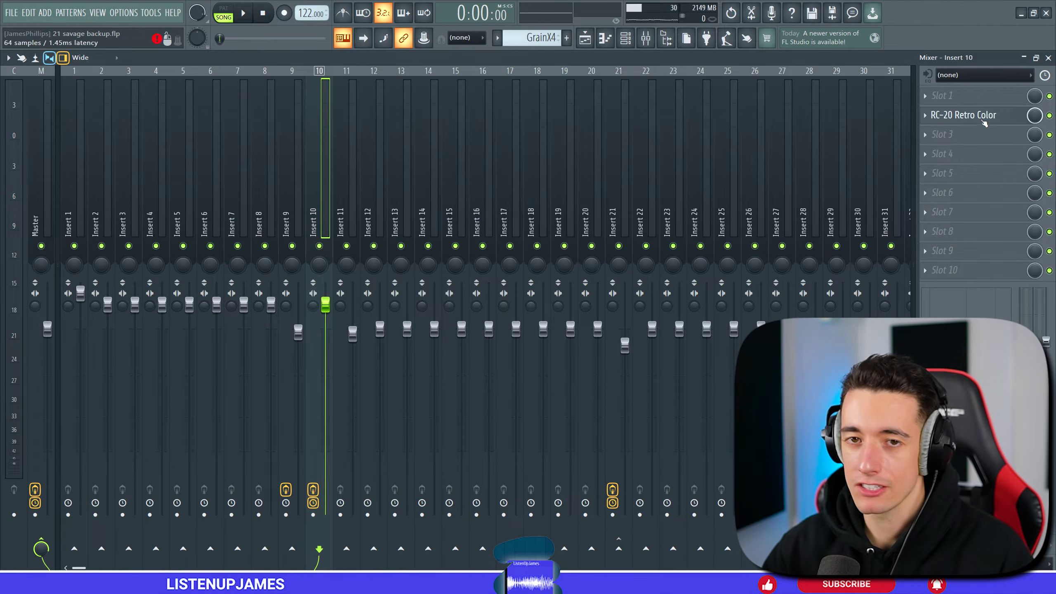
left_click(966, 97)
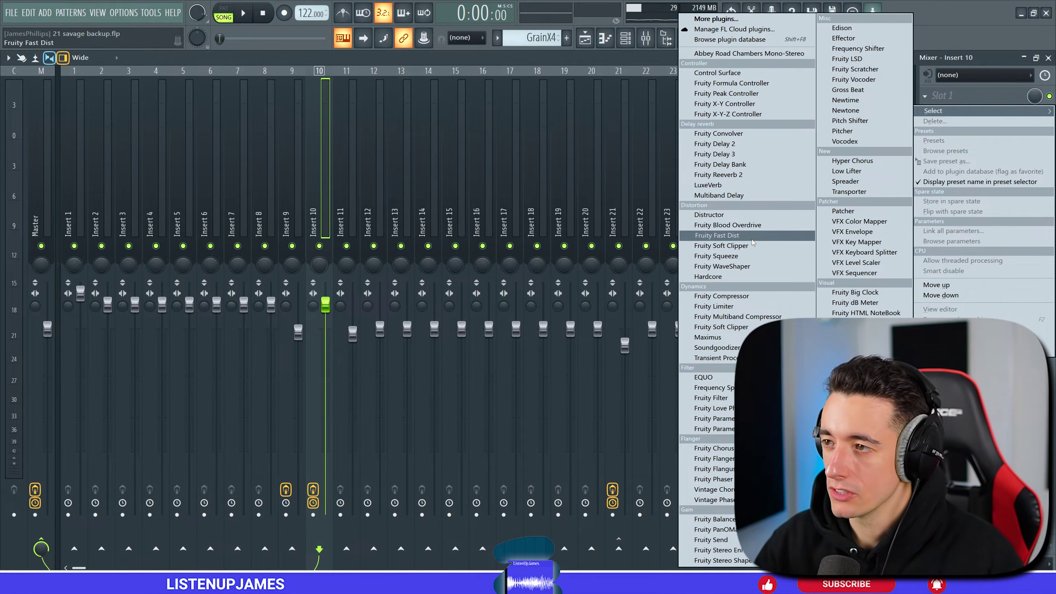
left_click(962, 114)
Inspect the RC-20 Retro Color settings on mixer Insert 10 and close the plugin.
left_click(962, 114)
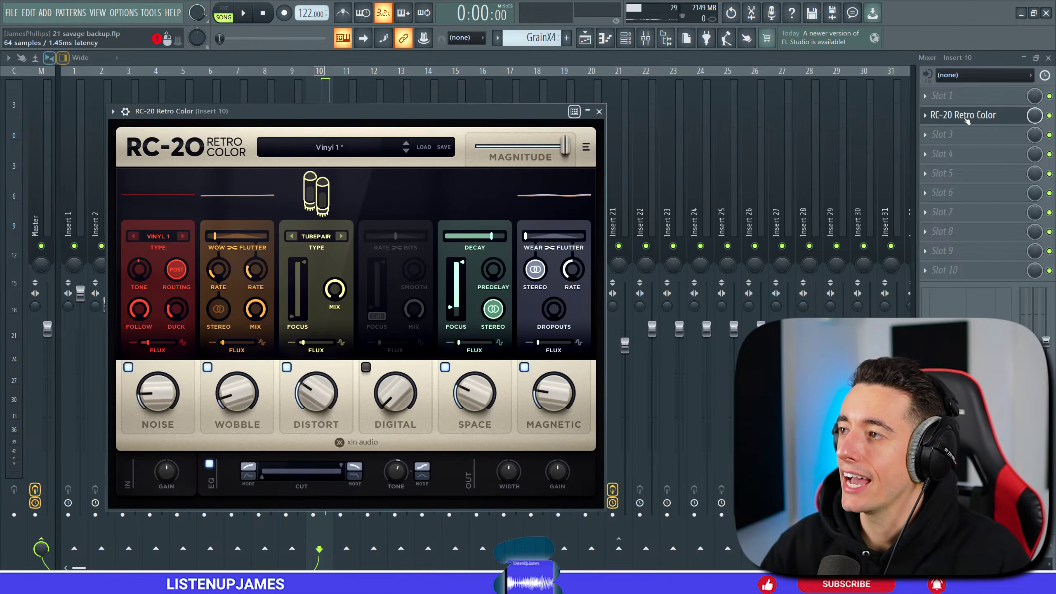
left_click_drag(455, 116, 520, 109)
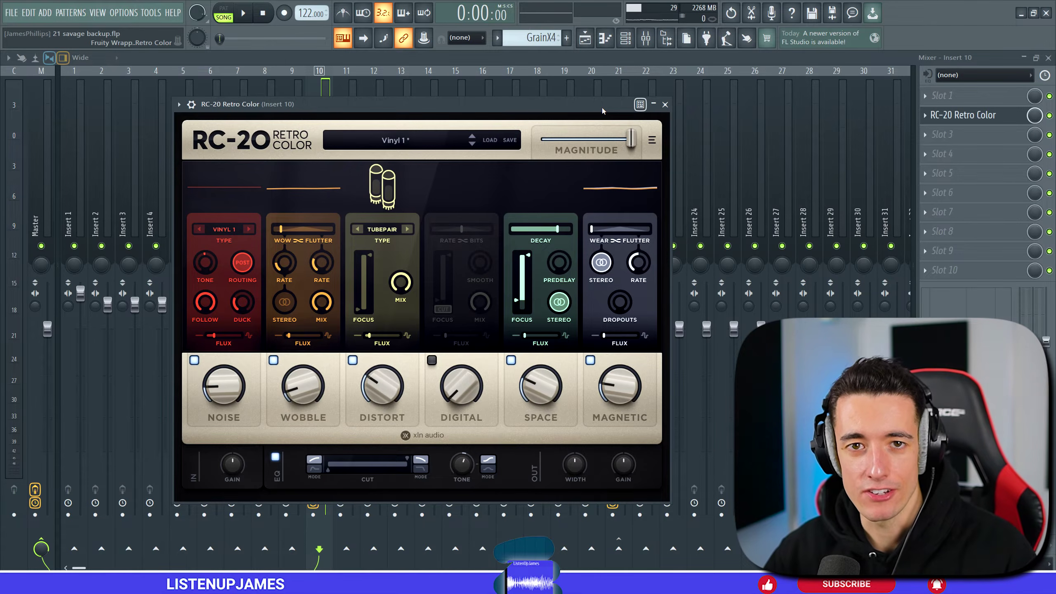
left_click(664, 104)
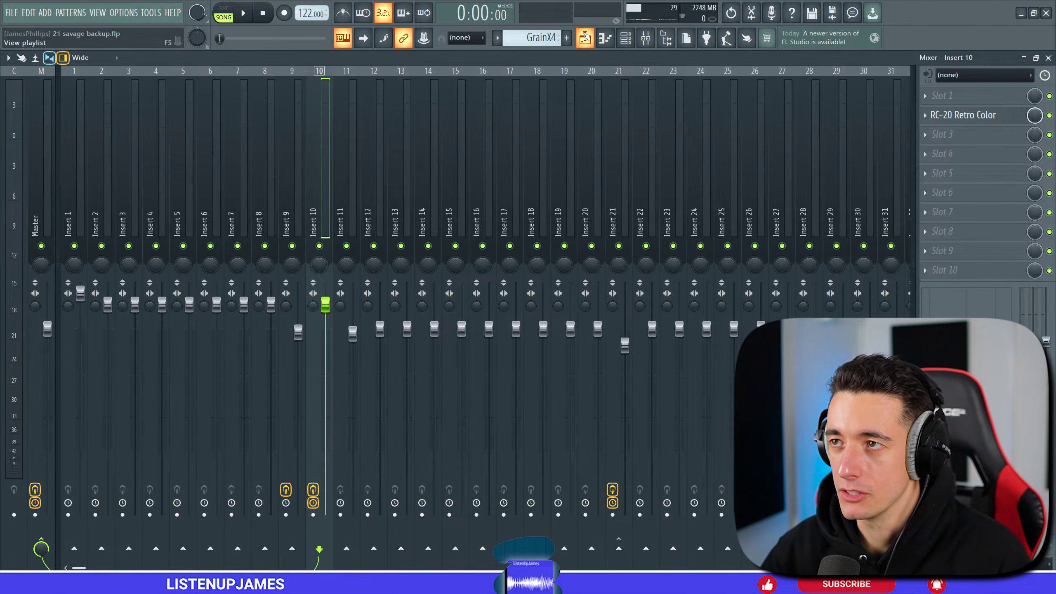
Return to the playlist and play the 21 savage loop with its effect.
left_click(584, 38)
key("space")
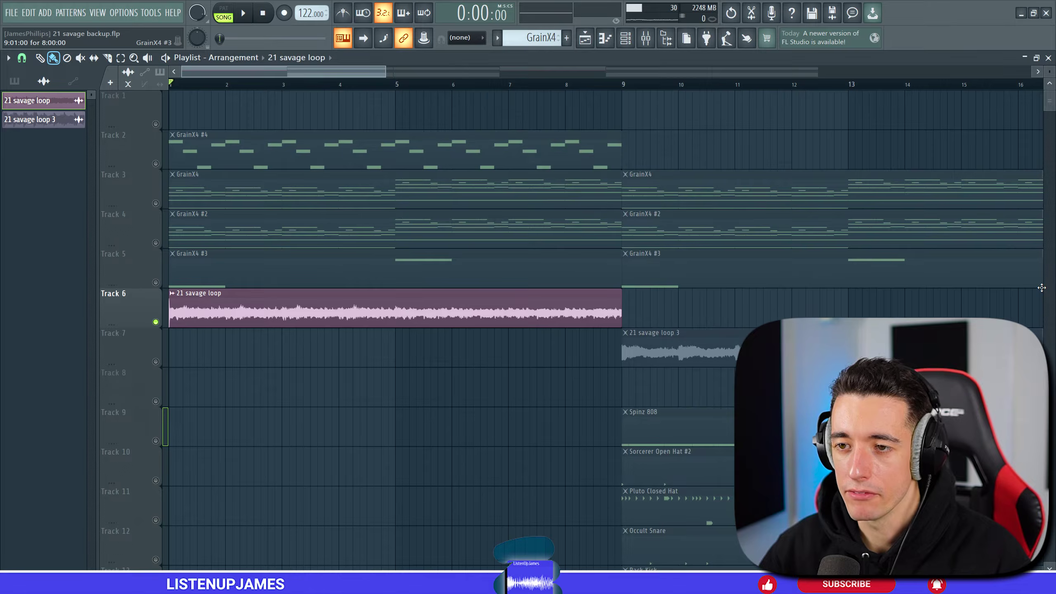
key("space")
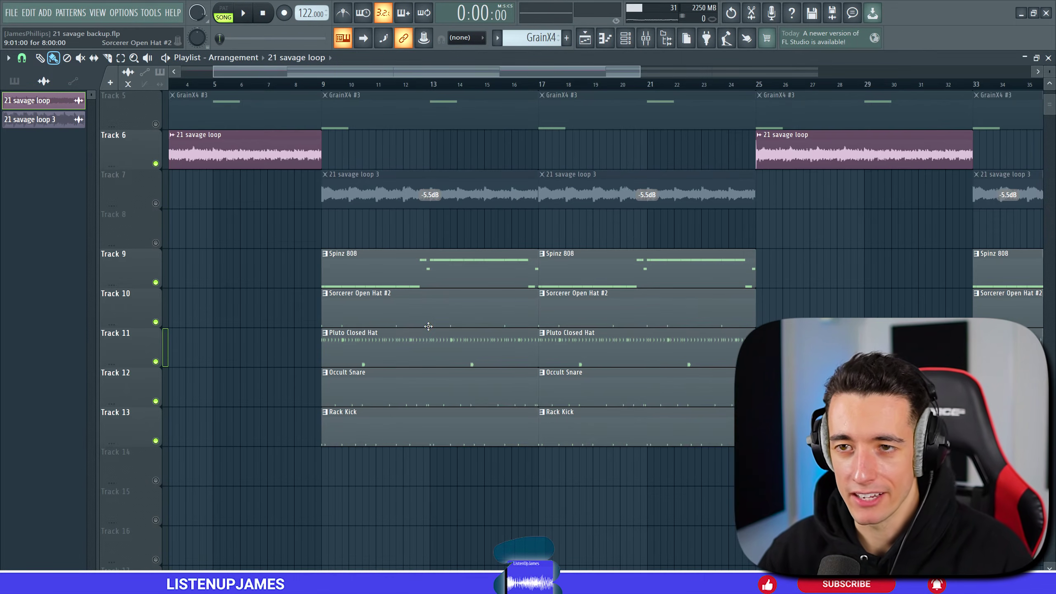
Audition the beat's drum samples in the Listen Up Drum Kit, including Spinz 808, Occult Snare and Sorcerer Open Hat.
left_click(668, 40)
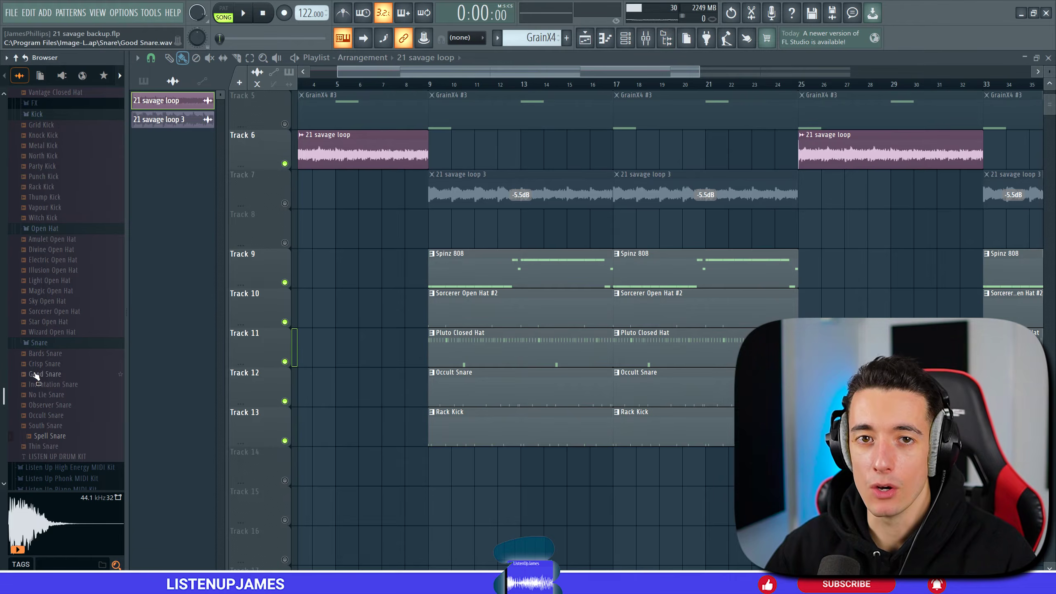
scroll(67, 401, "up", 7)
scroll(68, 403, "up", 5)
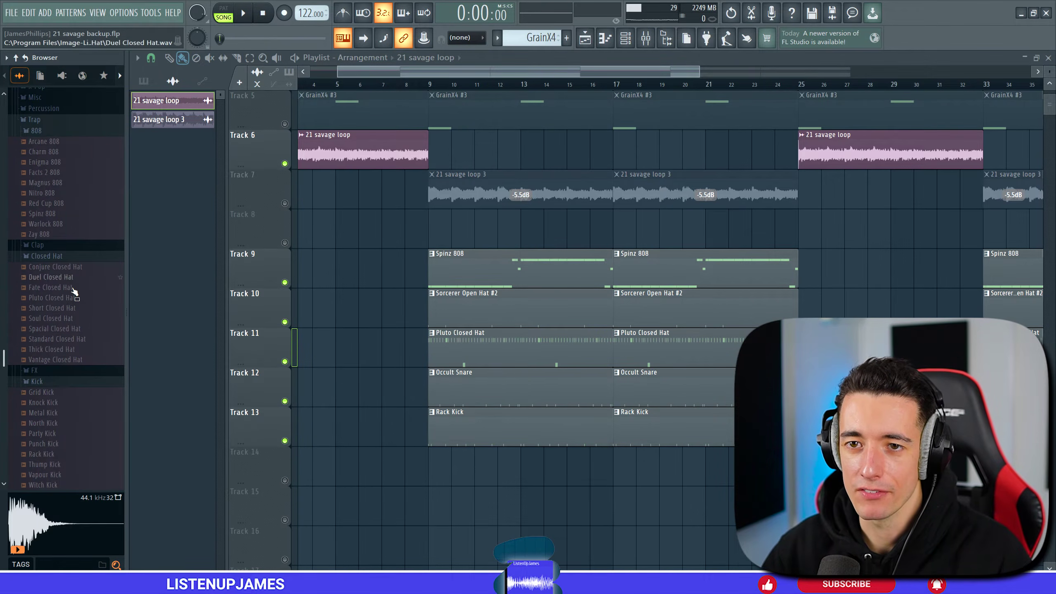
scroll(65, 381, "up", 9)
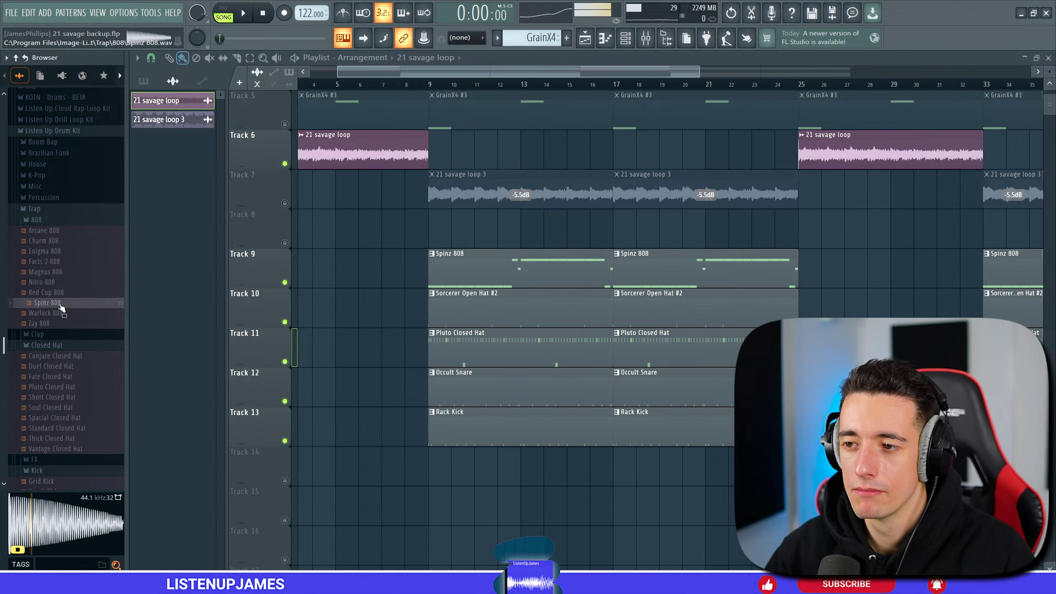
scroll(66, 323, "down", 10)
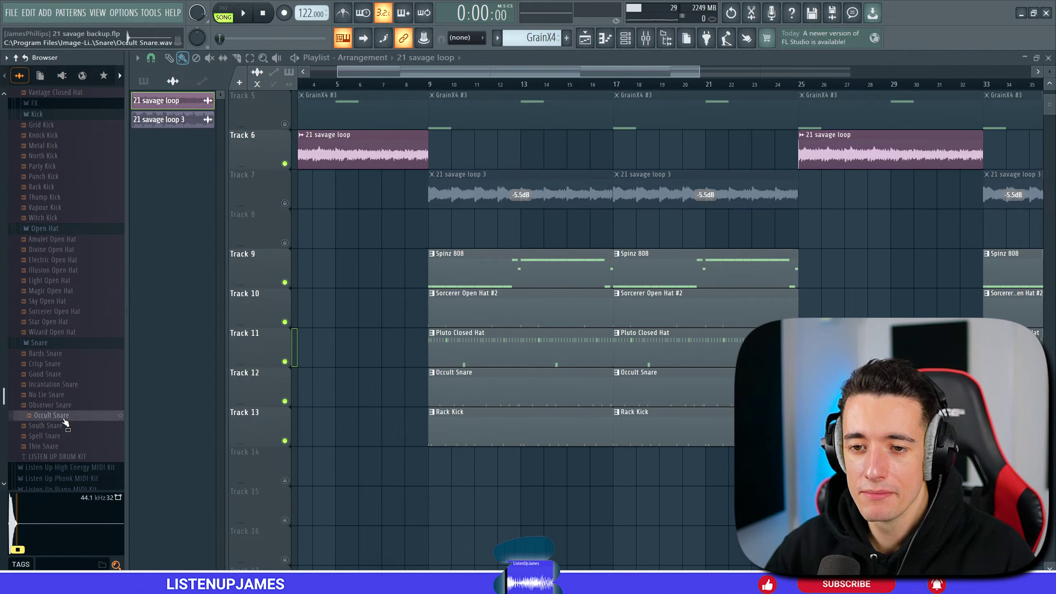
left_click(59, 365)
scroll(62, 374, "up", 3)
left_click(72, 401)
Show the GrainX4 melody in the piano roll and select its low B3 notes in the first four bars.
key("F6")
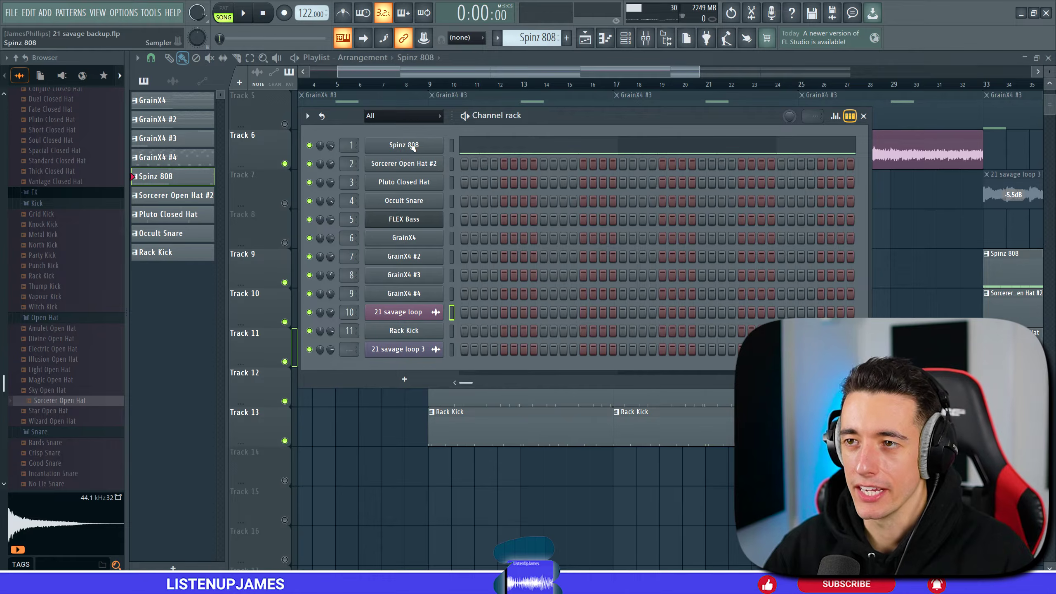
key("F7")
key("KP_Add")
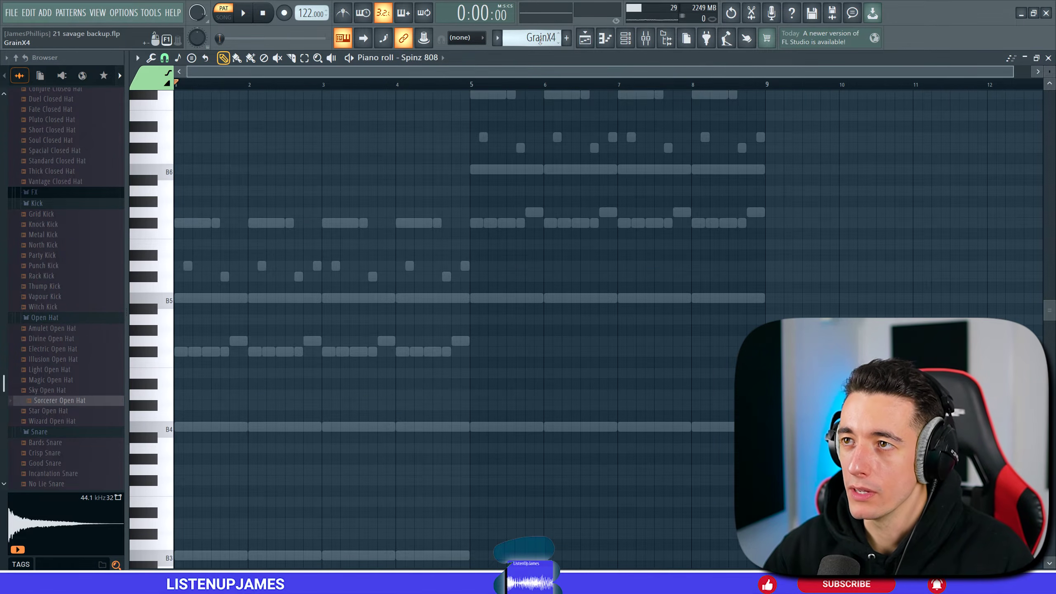
scroll(445, 425, "down", 4)
left_click_drag(589, 358, 294, 474)
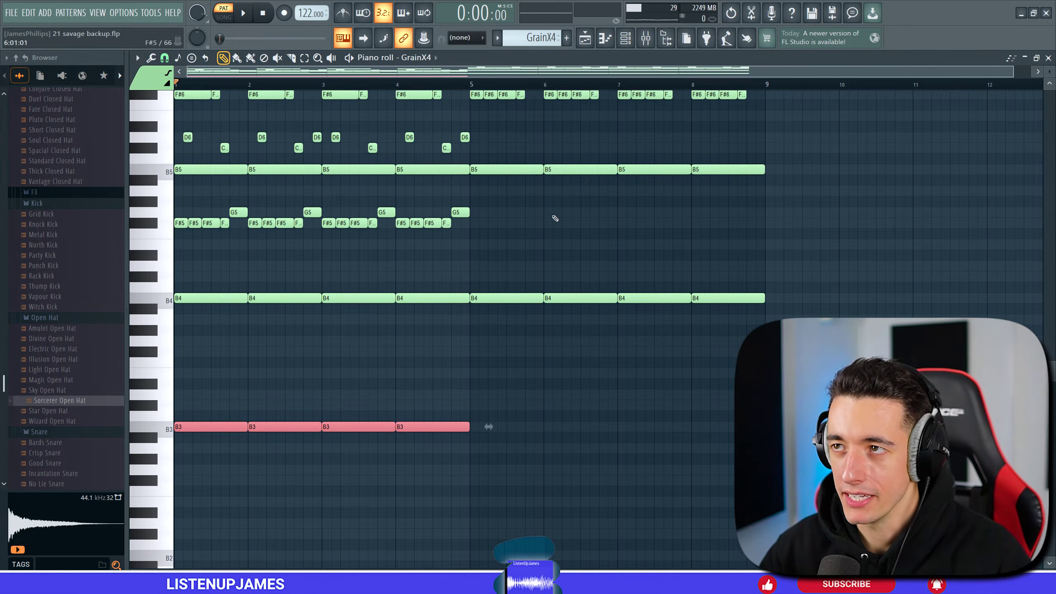
Switch to the Spinz 808 pattern and transpose its notes down two semitones, then back up two.
key("KP_Subtract")
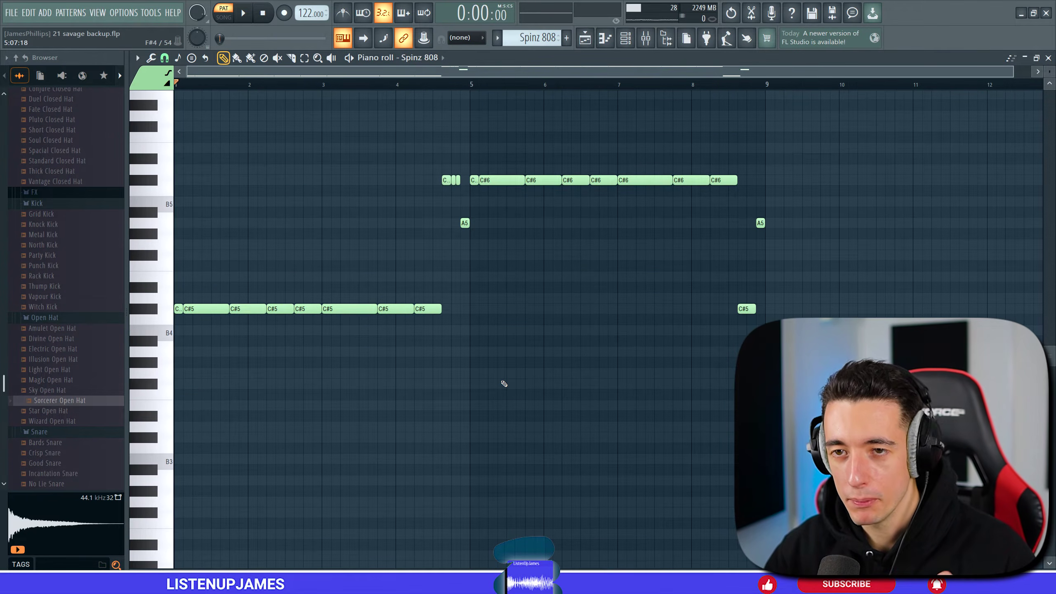
key("Down")
key("Down")
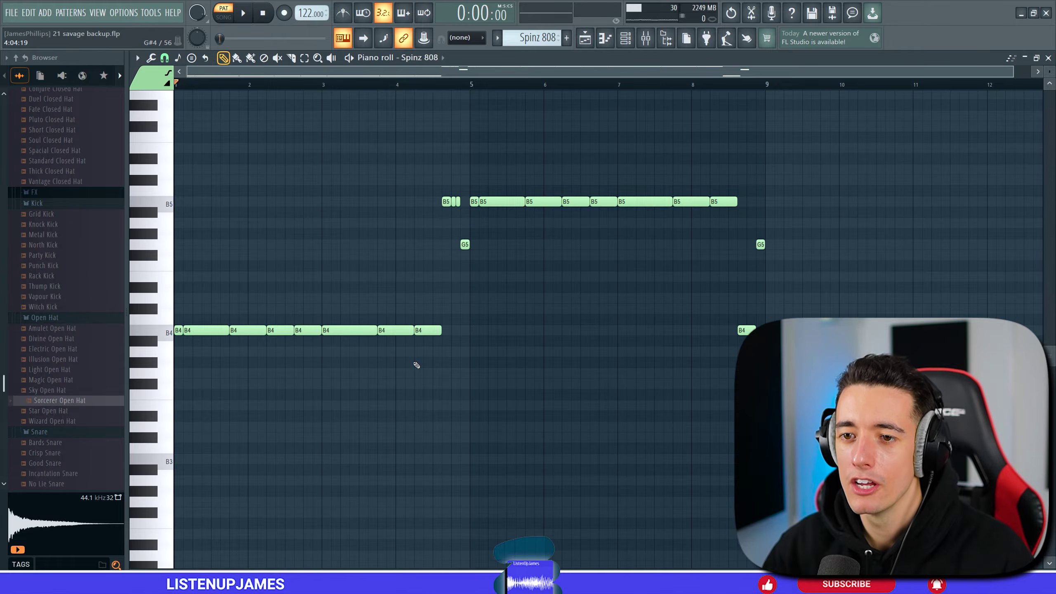
key("Up")
key("Up")
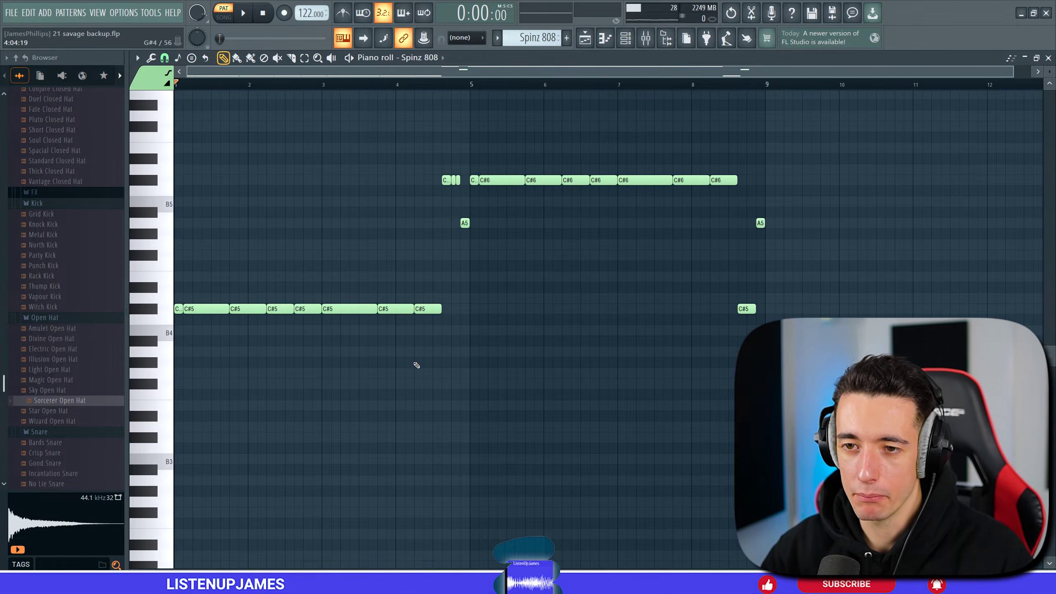
Set the root note of the piano roll's scale highlighting to C#.
left_click(138, 57)
mouse_move(175, 114)
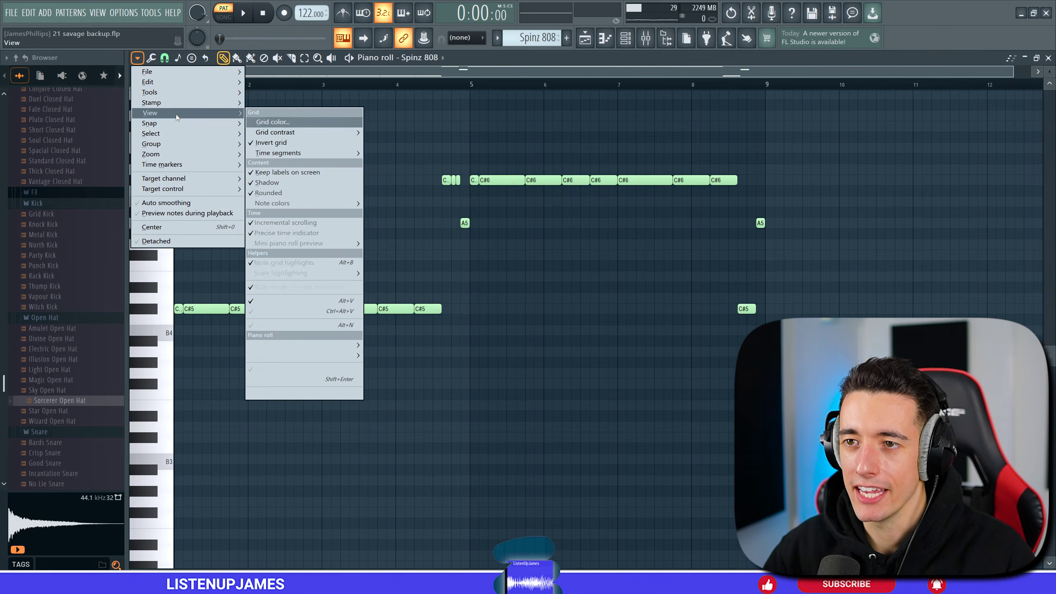
mouse_move(325, 273)
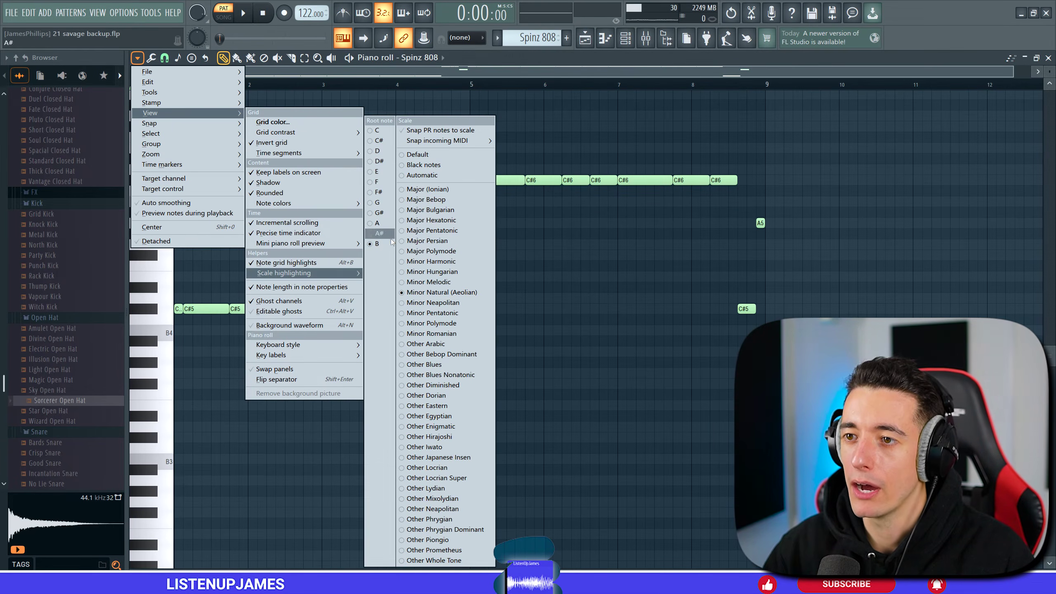
left_click(386, 141)
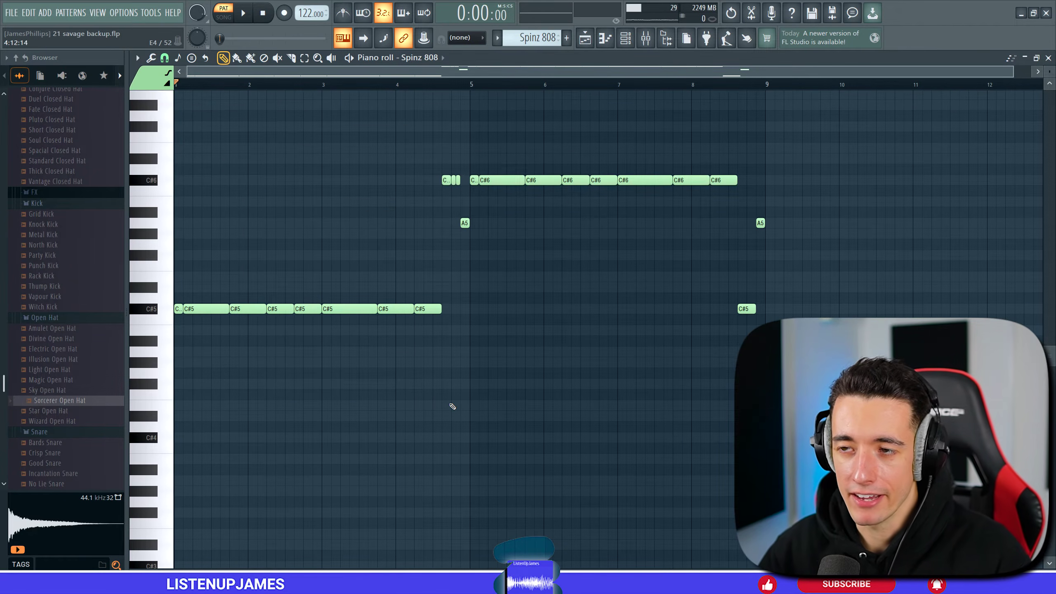
Play back the Spinz 808, Rack Kick and Sorcerer Open Hat #2 patterns while viewing their piano-roll notes.
key("space")
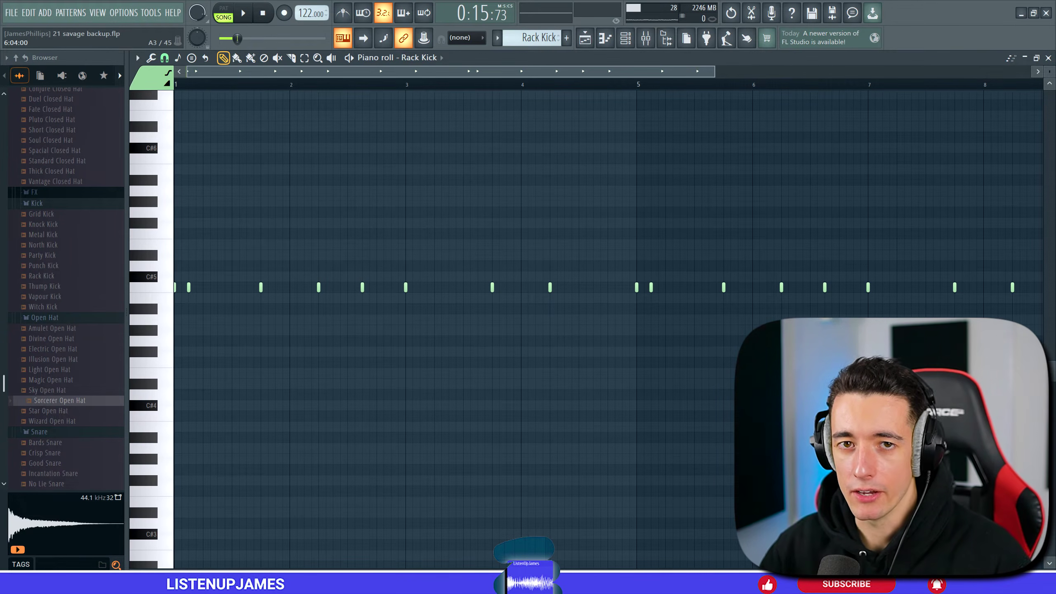
key("space")
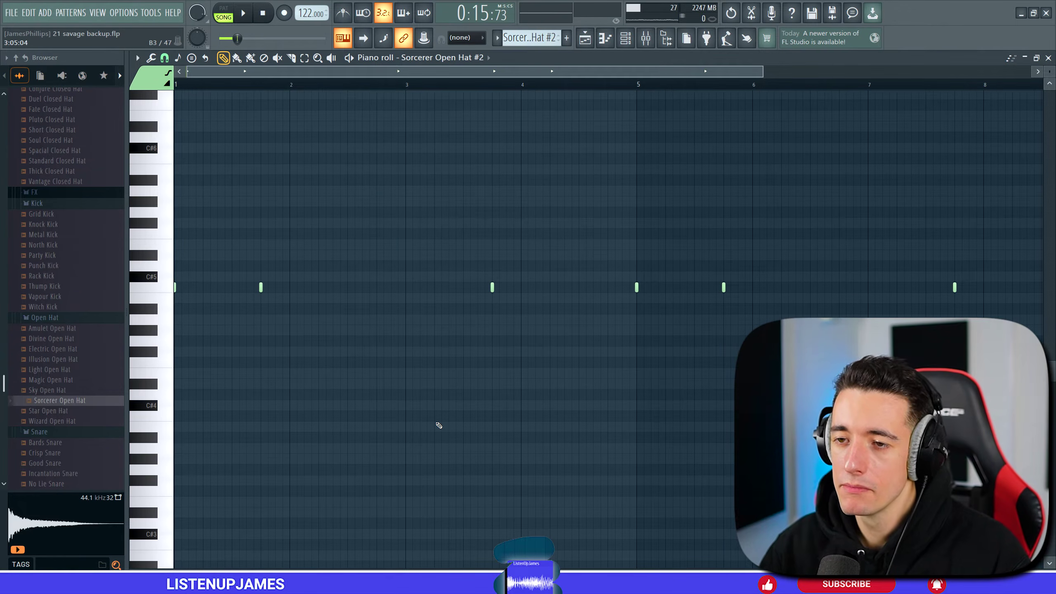
key("space")
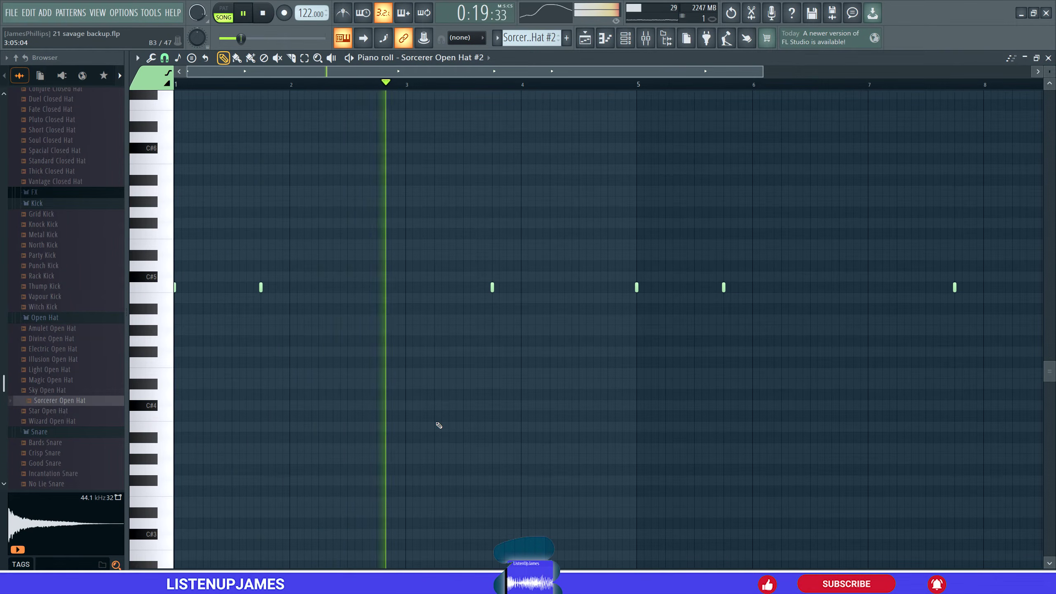
key("space")
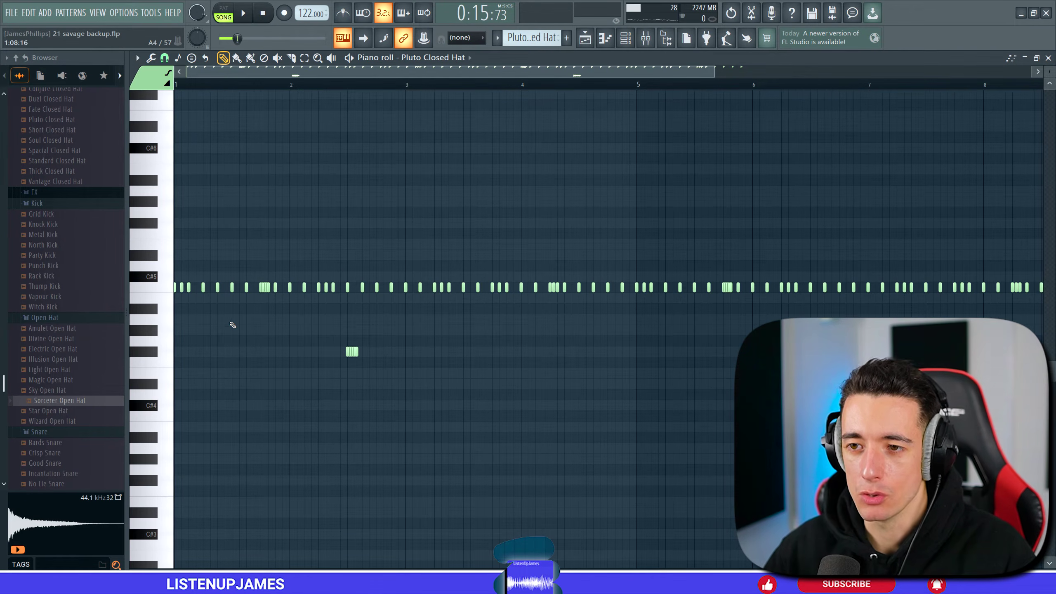
Set the piano-roll snap to 1/4 step for the Pluto Closed Hat rolls and play the pattern.
scroll(232, 324, "up", 5)
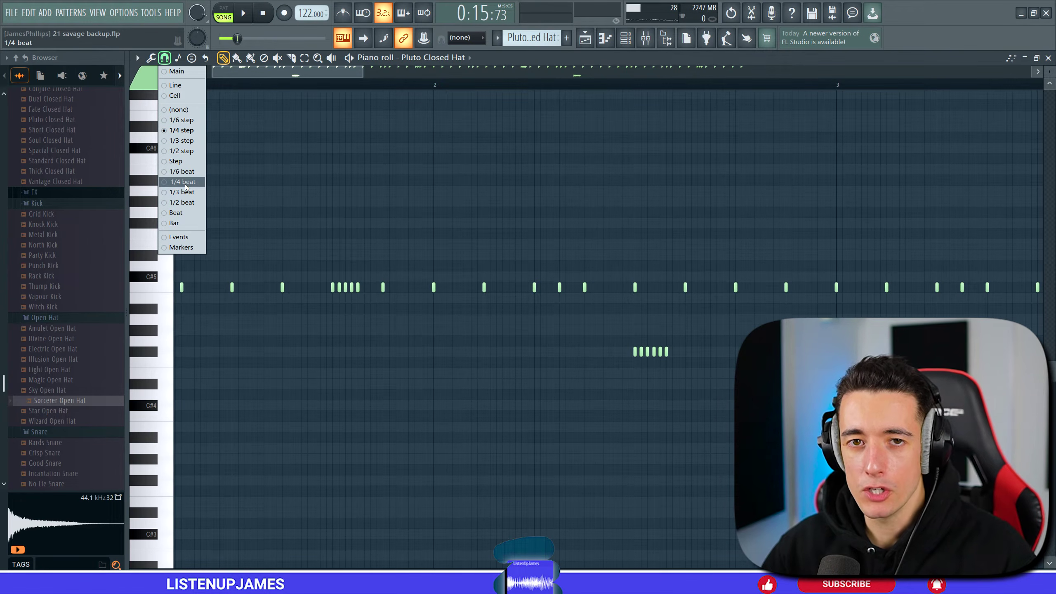
left_click(177, 130)
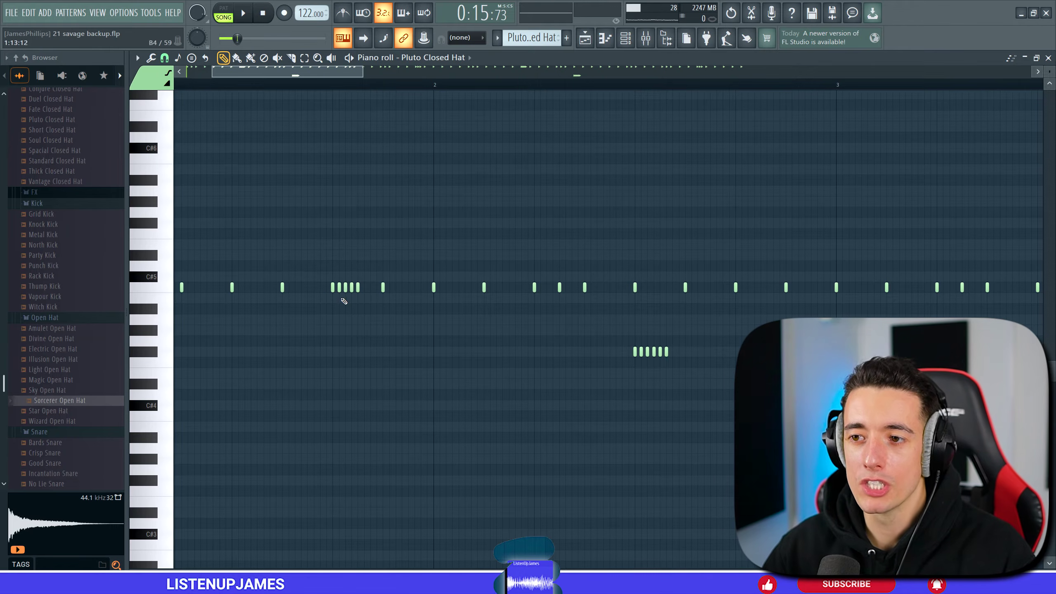
scroll(368, 326, "down", 3)
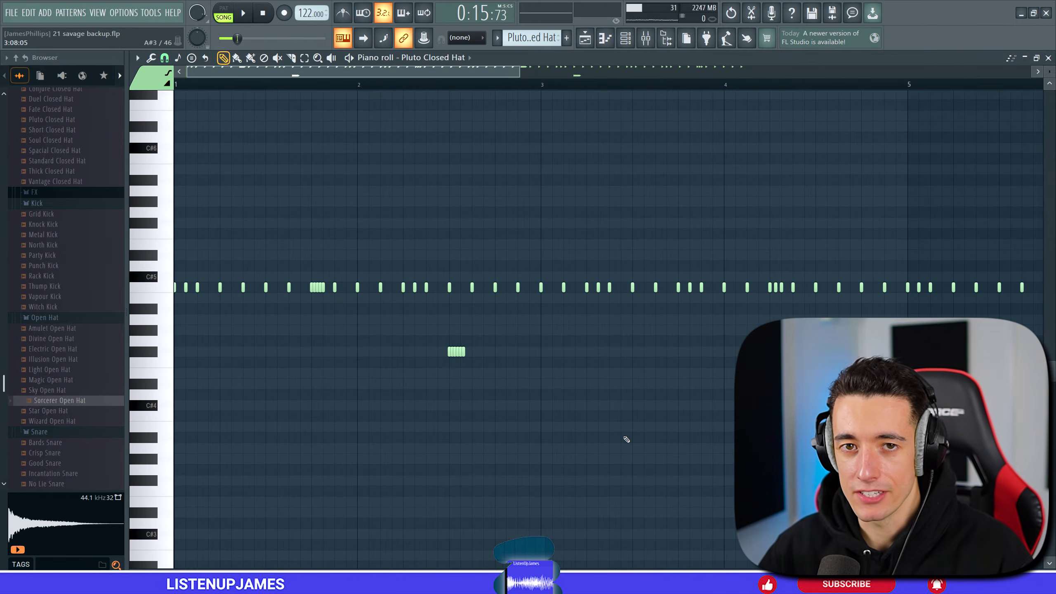
key("space")
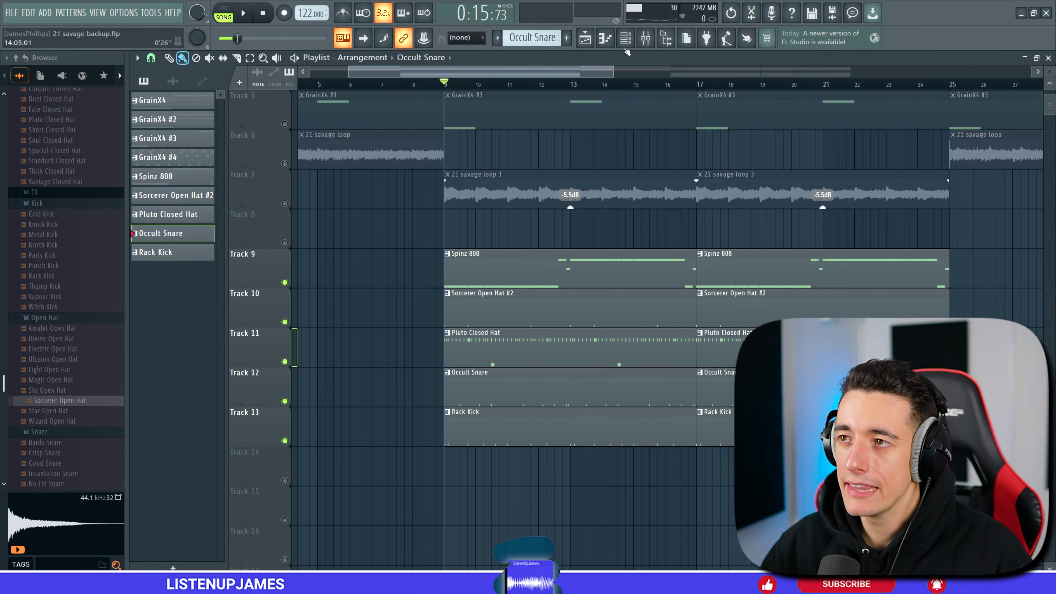
Route mixer Inserts 2, 3, 4 and 11 to Insert 21 only, and open RC-20 Retro Color on Insert 21.
left_click(626, 38)
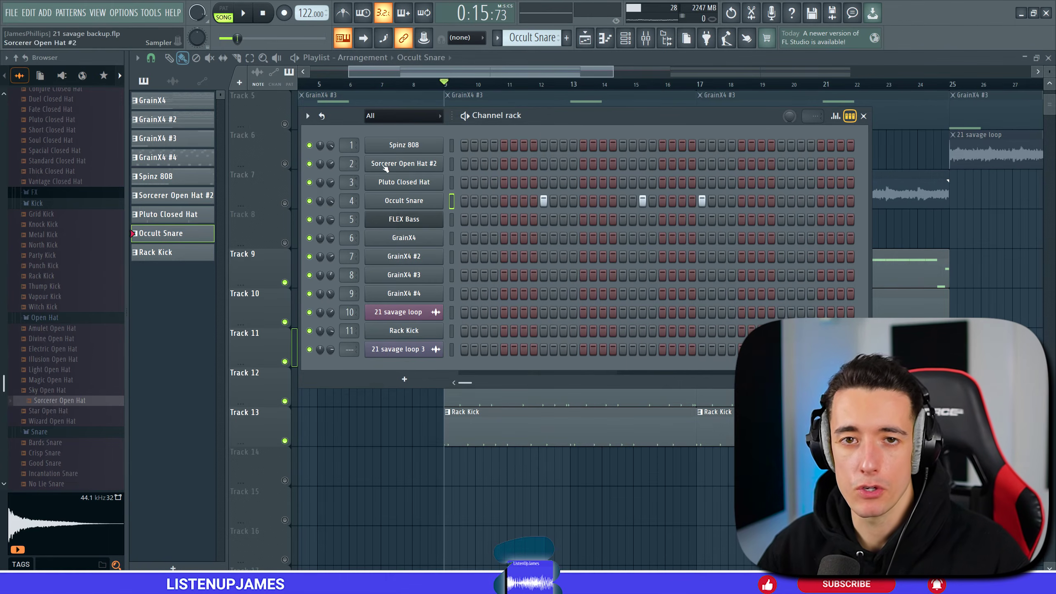
left_click(645, 38)
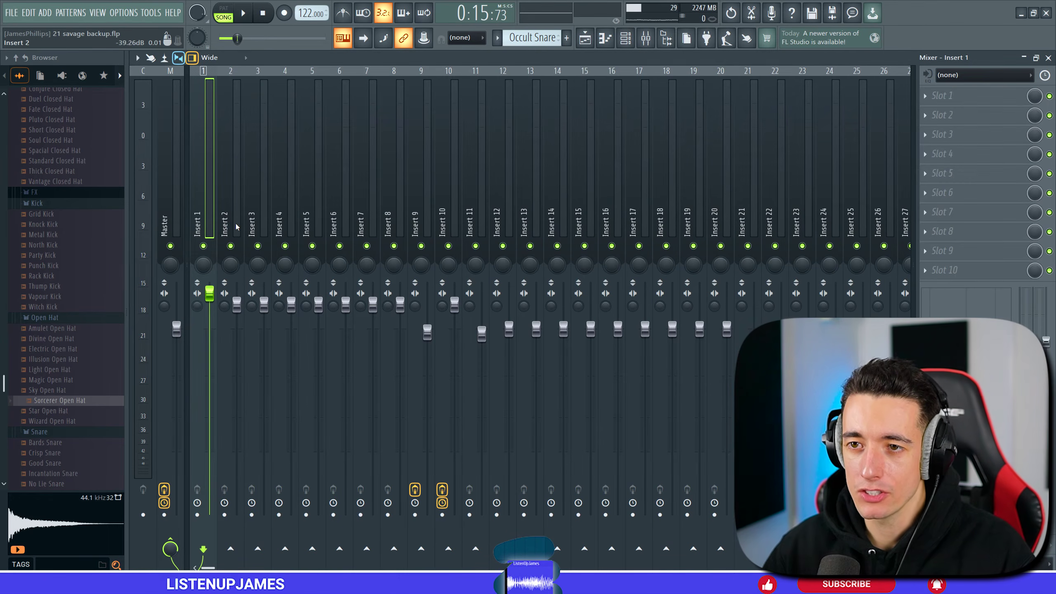
left_click_drag(236, 226, 286, 222)
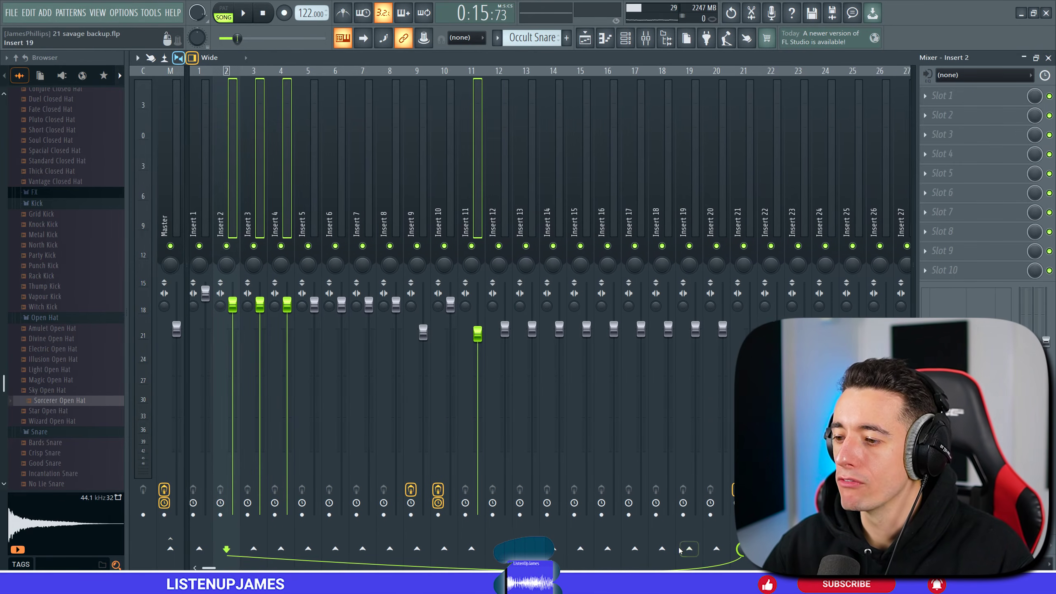
right_click(581, 549)
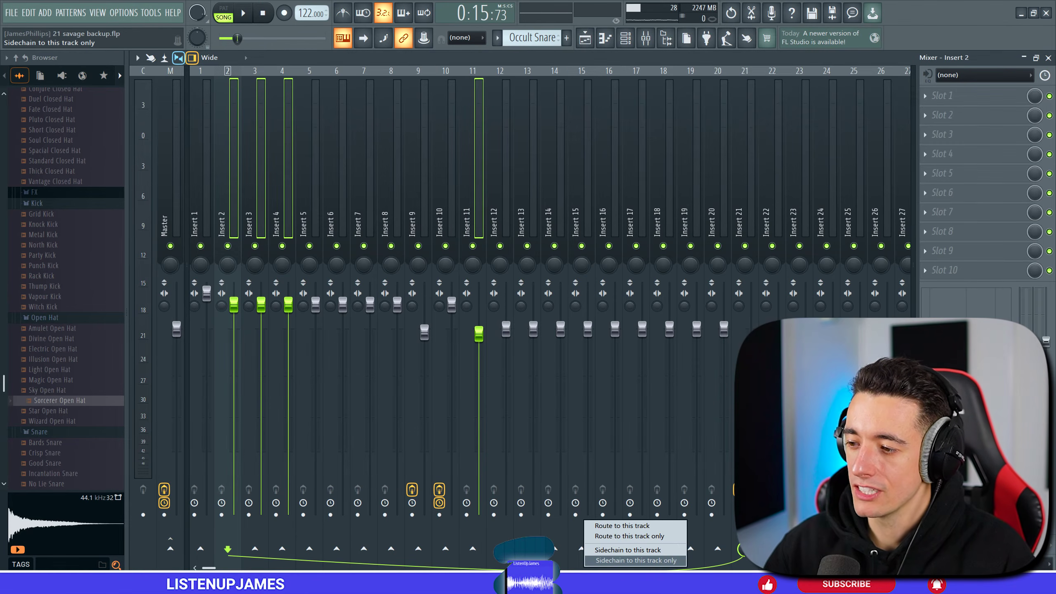
left_click(636, 560)
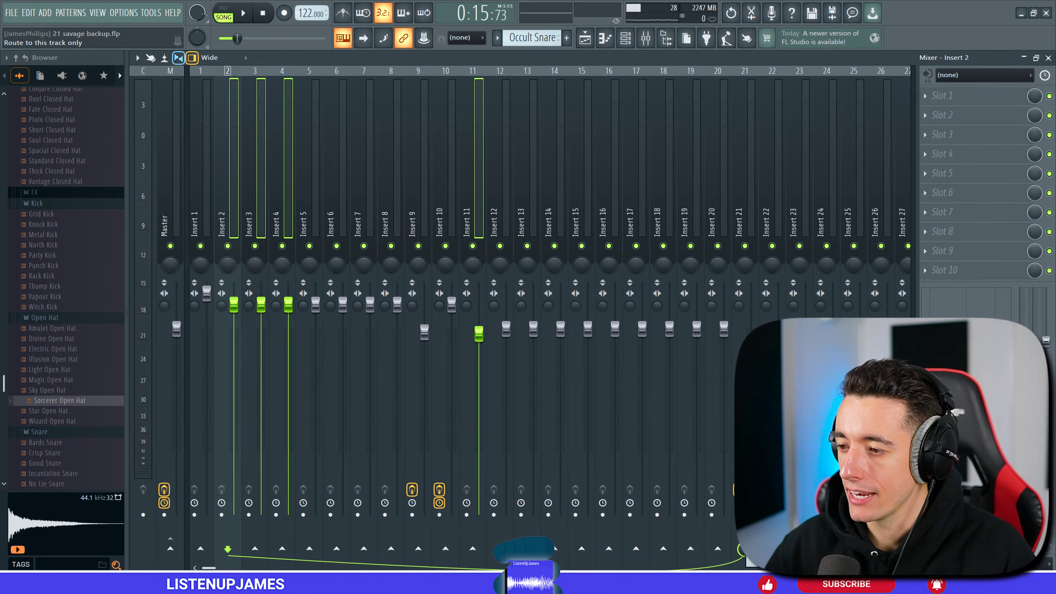
left_click(748, 204)
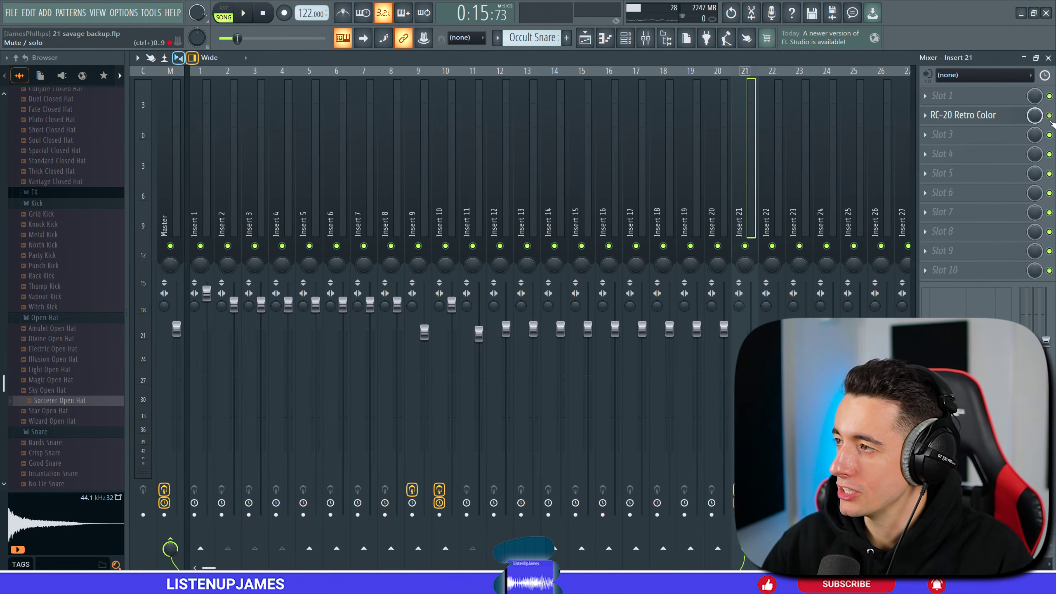
left_click(963, 115)
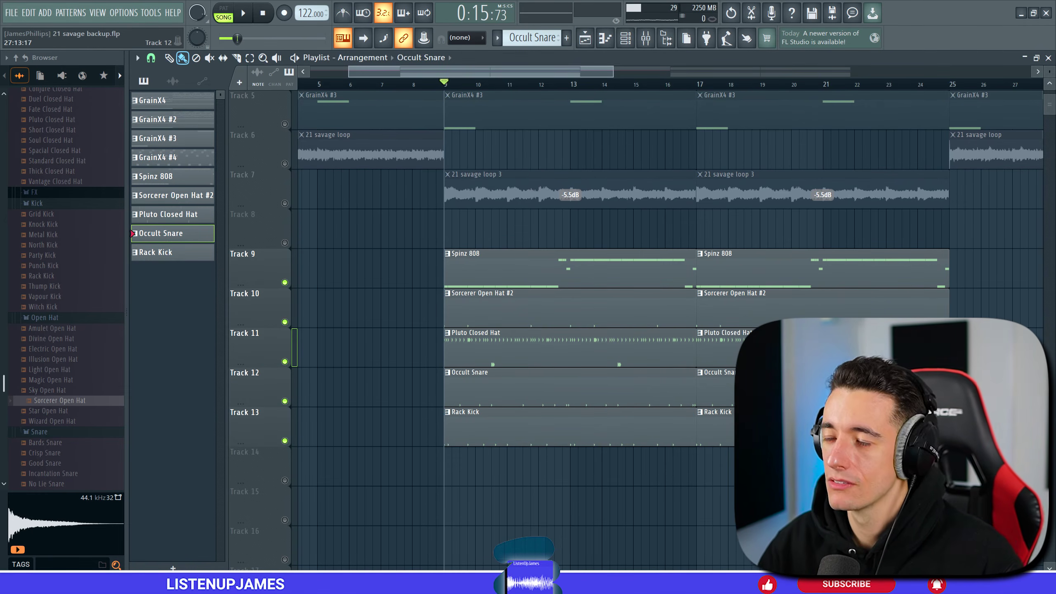
Play the arrangement and review its GrainX4, 21 savage loop and drum clips in the playlist.
key("space")
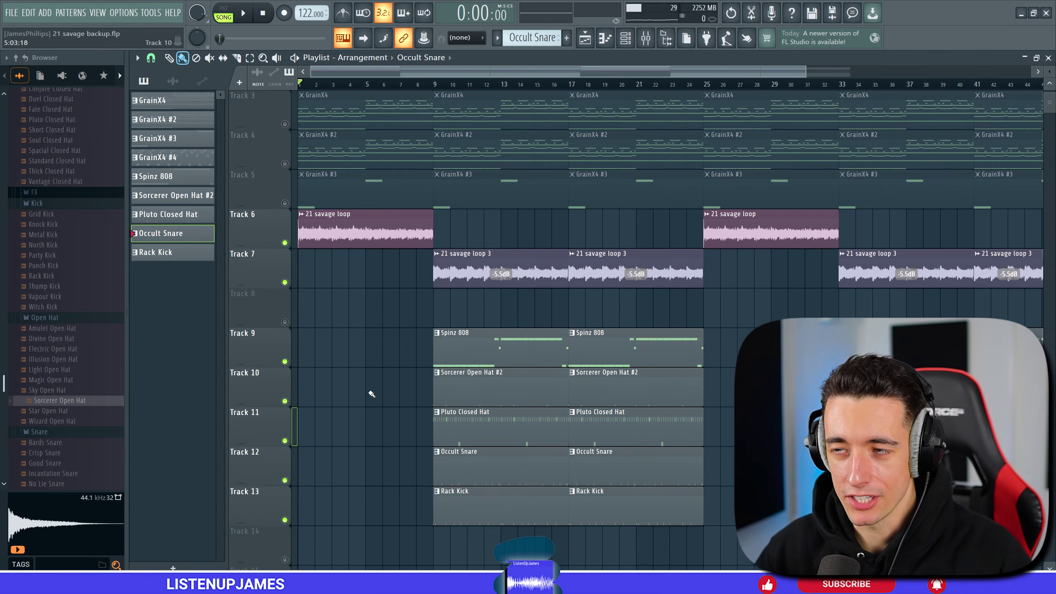
scroll(486, 208, "up", 2)
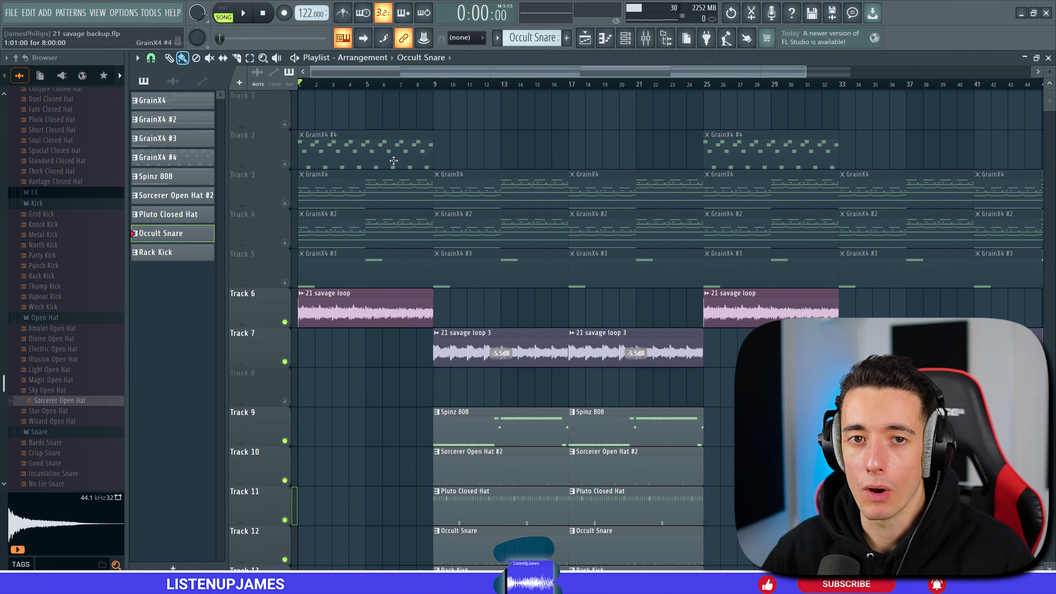
scroll(774, 387, "down", 1)
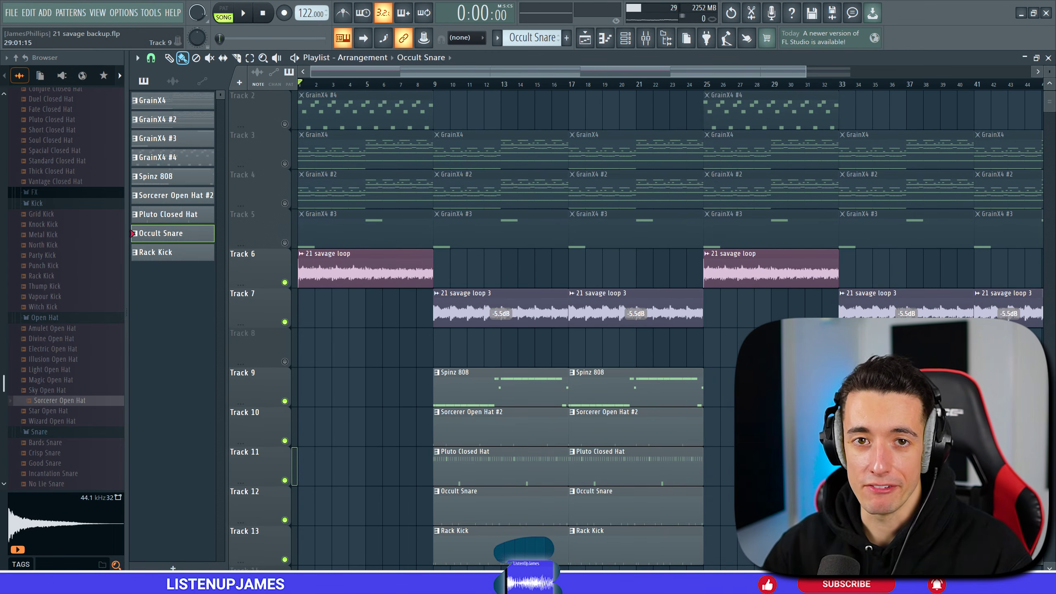
Inspect Fruity Soft Clipper on the Master track, close it, and play the beat to check the mixer levels.
left_click(645, 38)
left_click(960, 153)
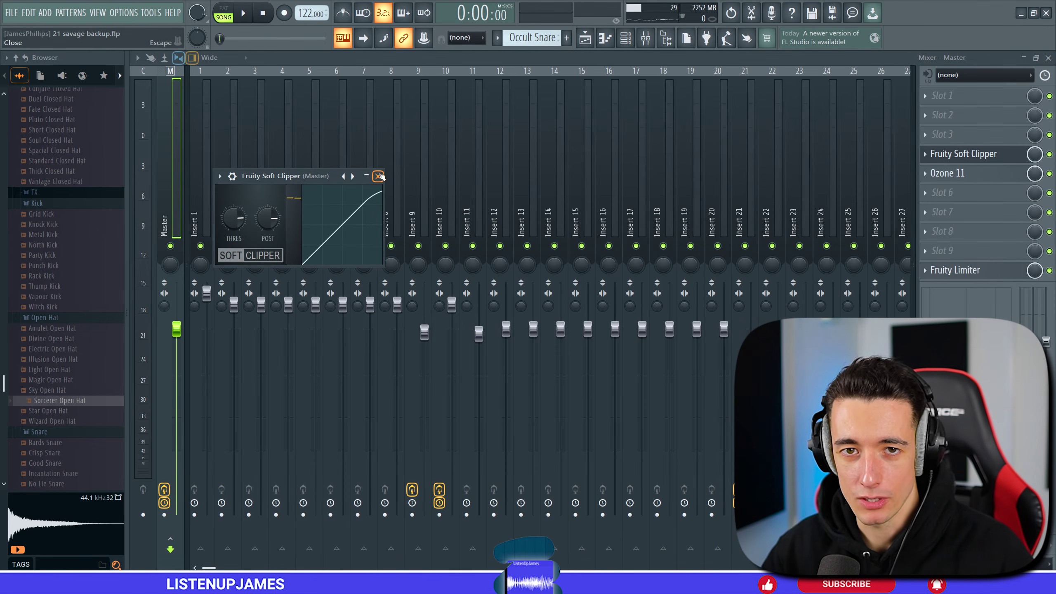
left_click_drag(371, 176, 509, 212)
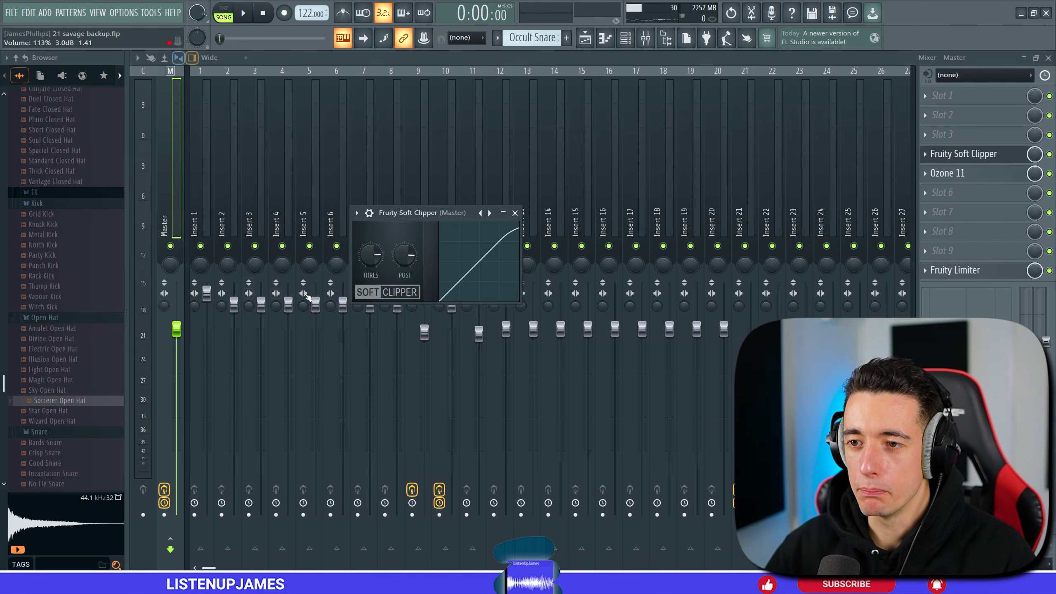
key("Escape")
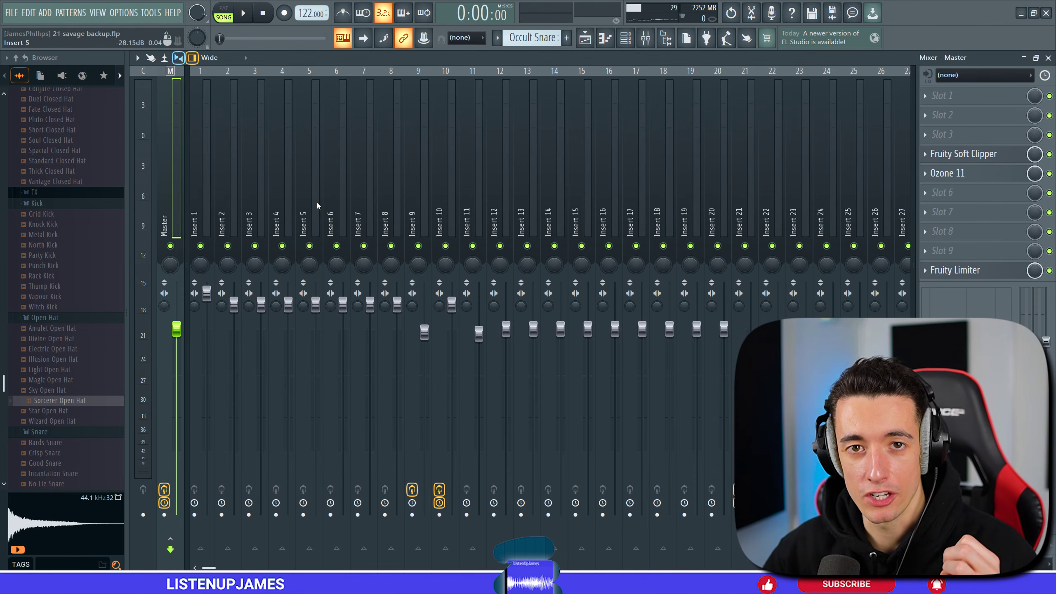
key("space")
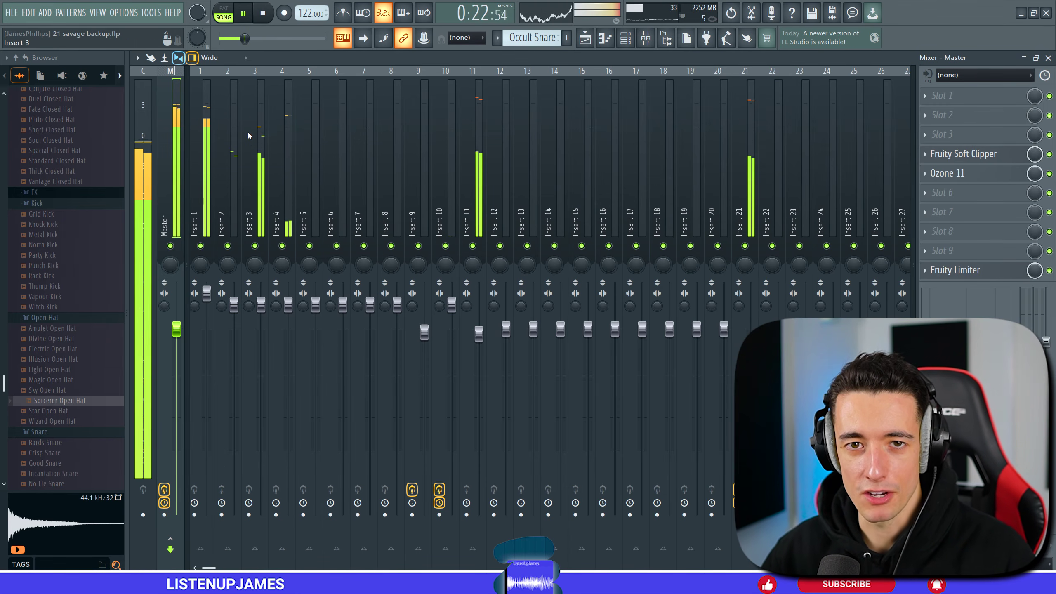
key("space")
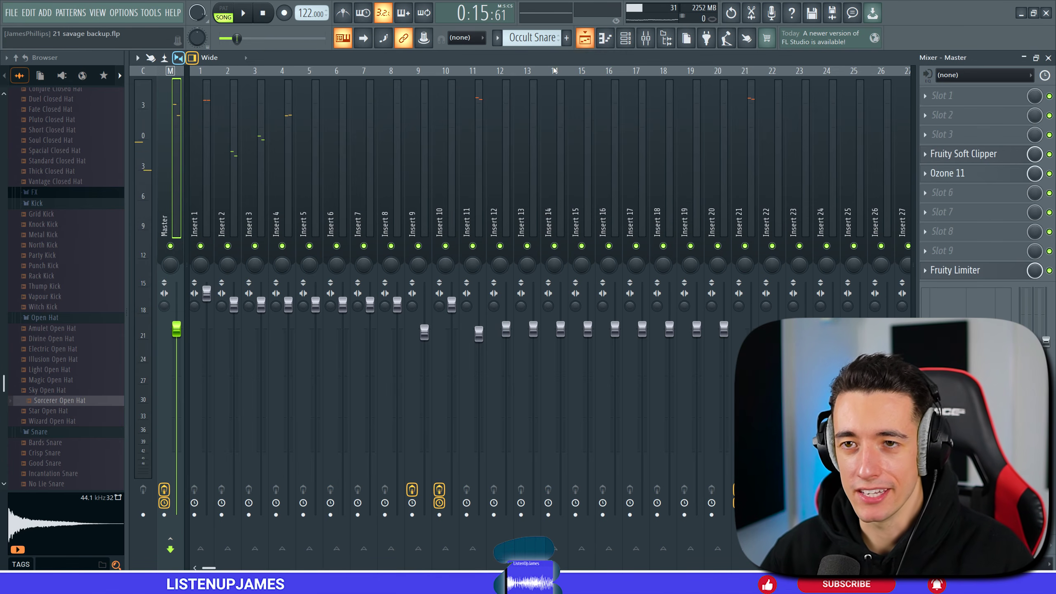
Inspect Ozone 11 on the Master track and play the arrangement from the start in the playlist.
left_click(955, 173)
left_click_drag(678, 196, 652, 139)
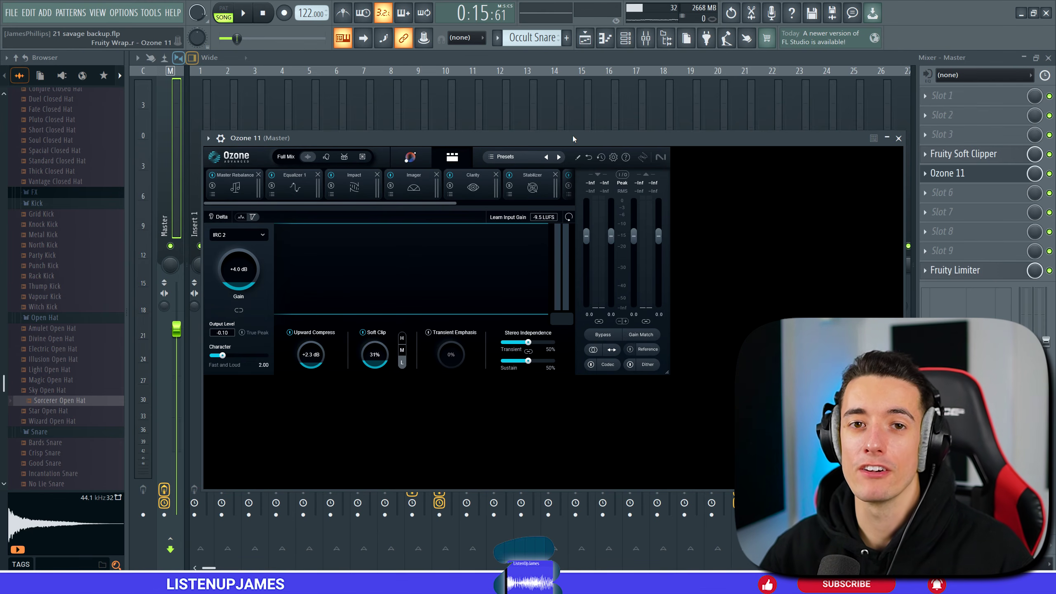
left_click(410, 156)
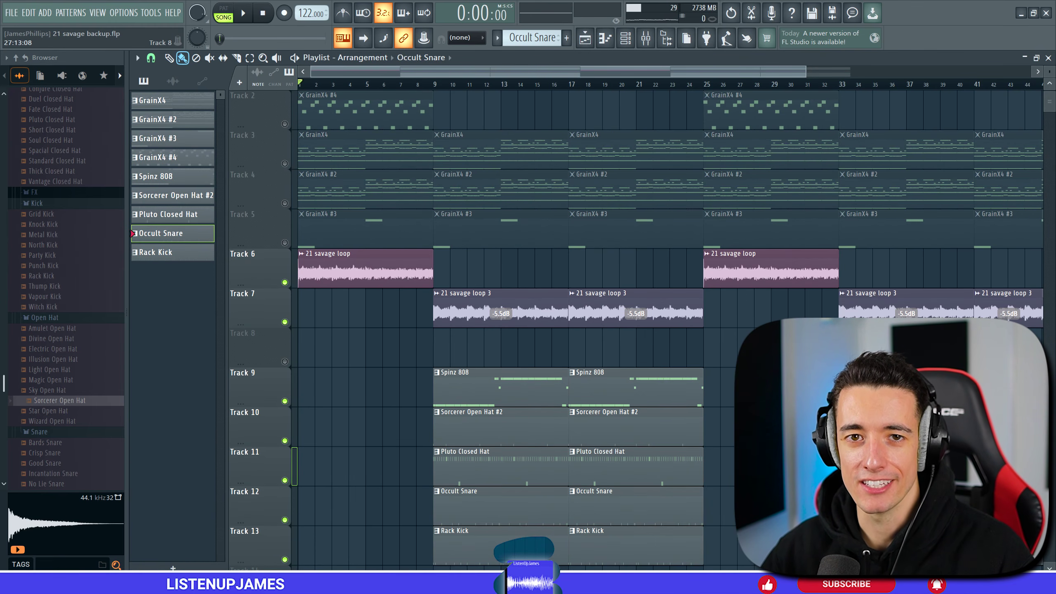
key("space")
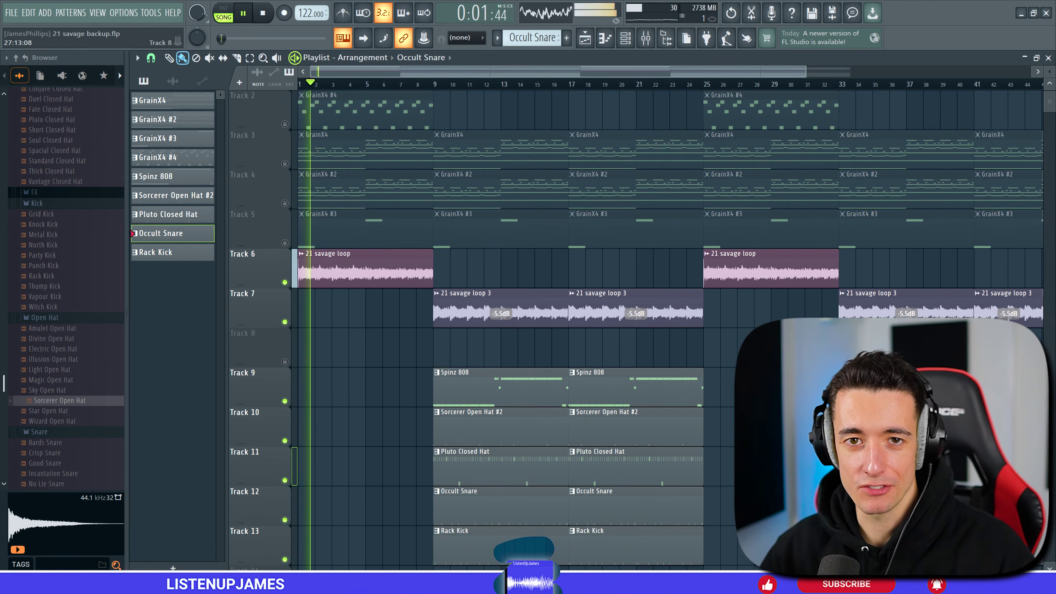